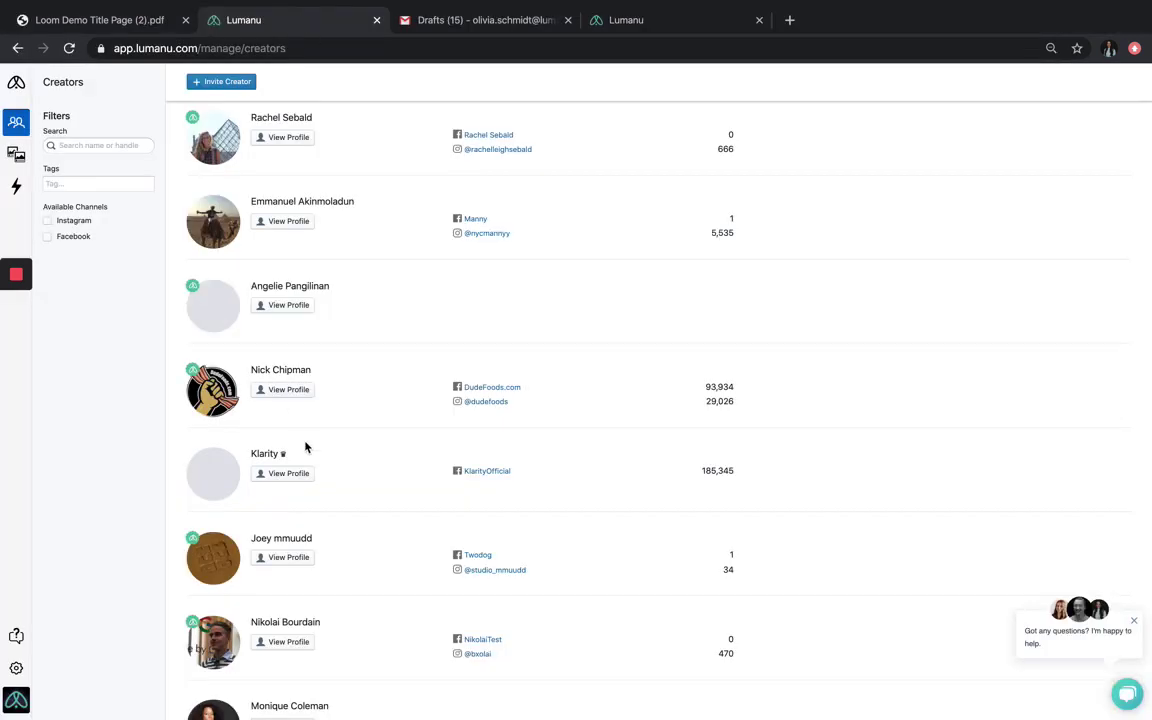
scroll(306, 447, "down", 4)
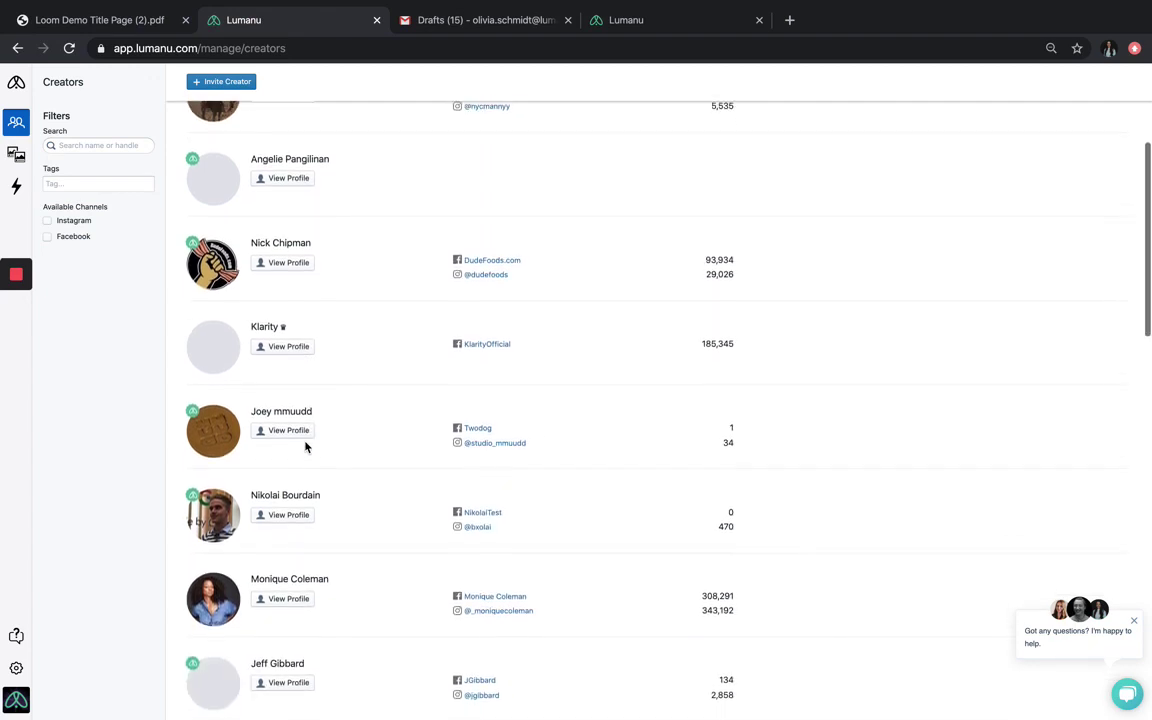
scroll(306, 447, "down", 3)
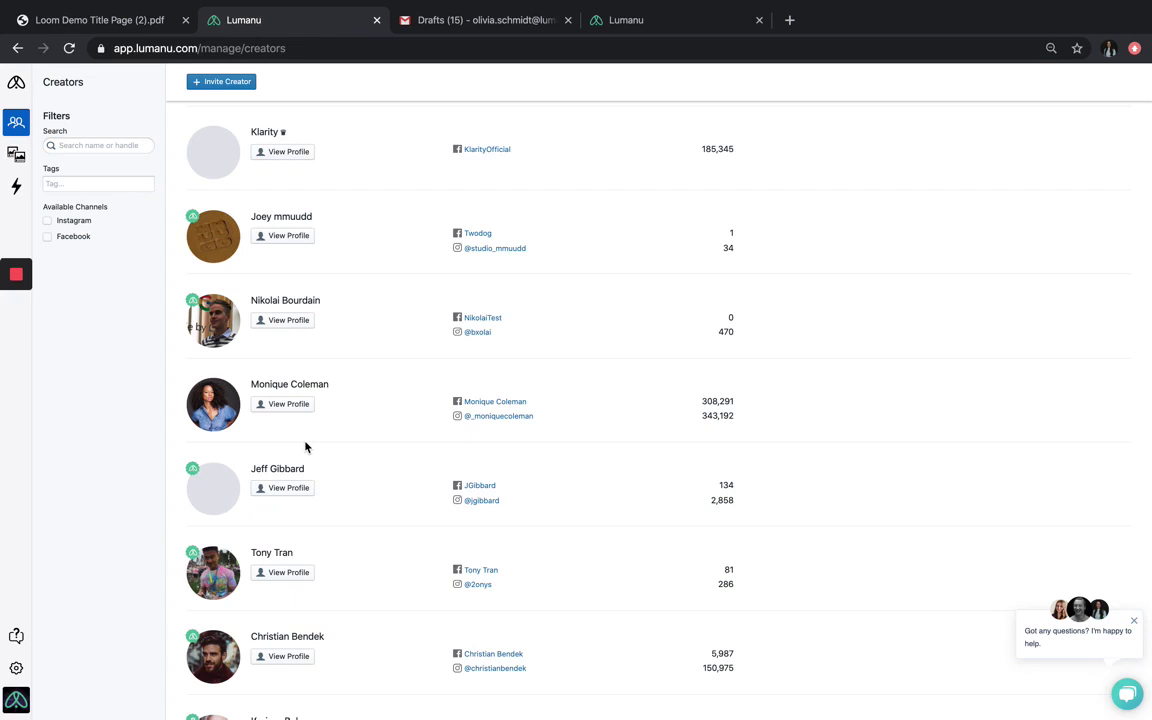
scroll(306, 447, "down", 4)
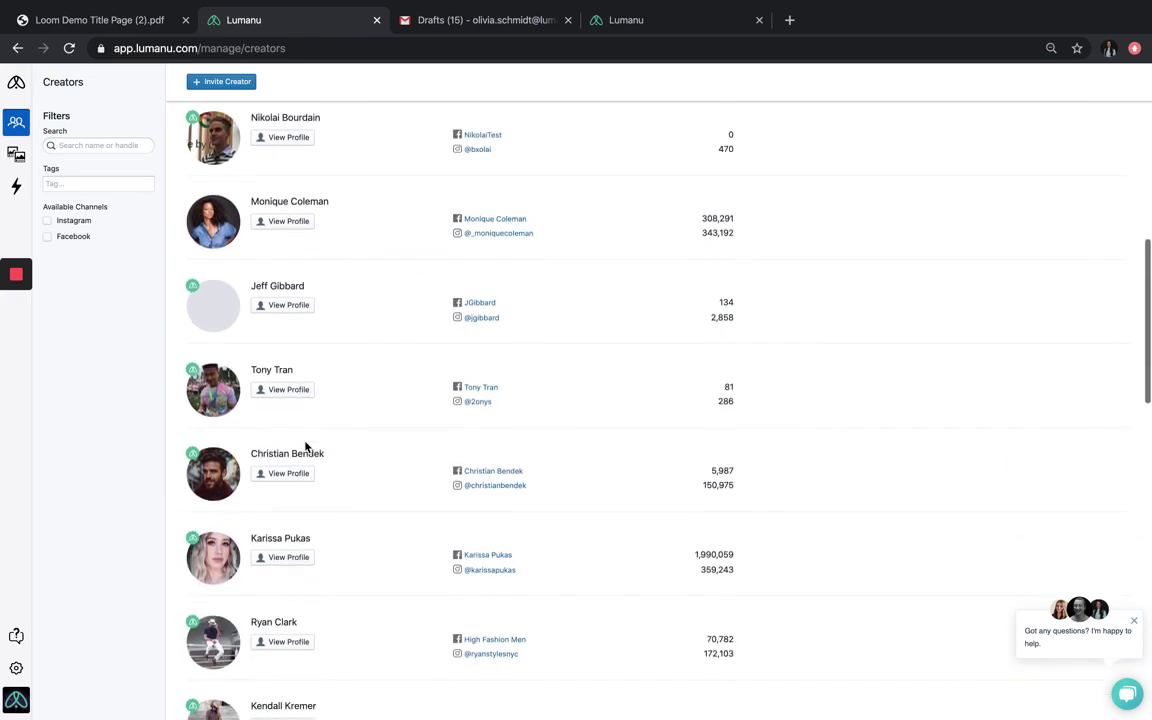
scroll(306, 447, "down", 2)
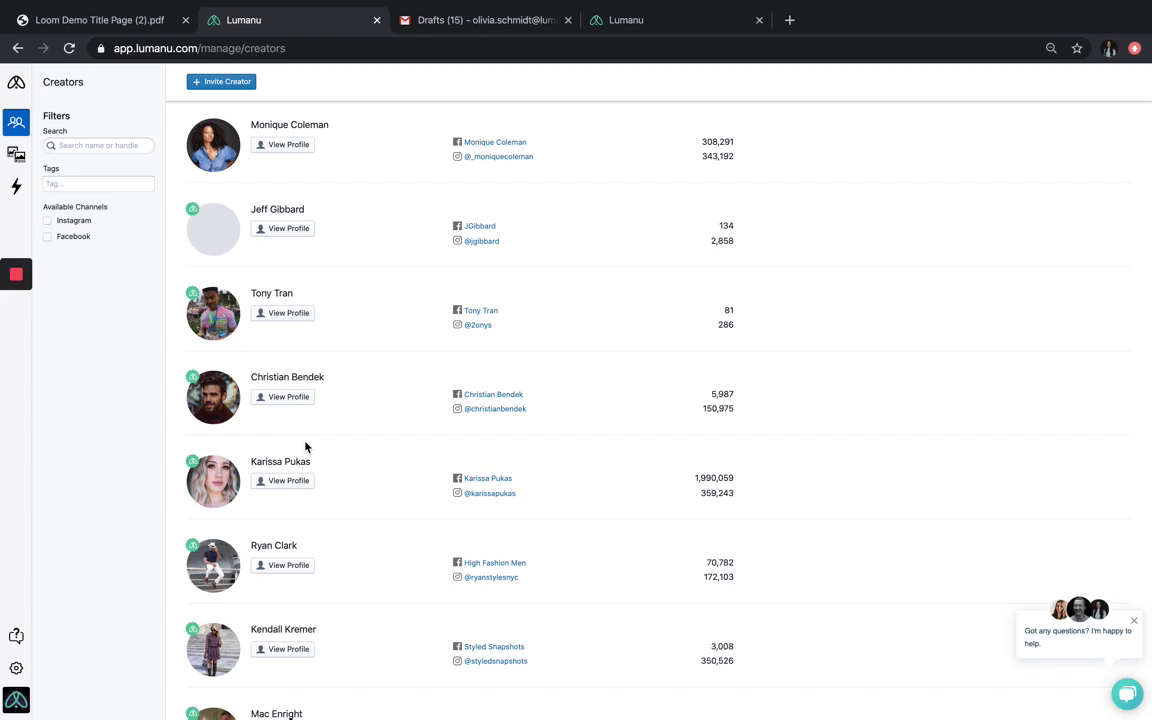
scroll(306, 447, "down", 2)
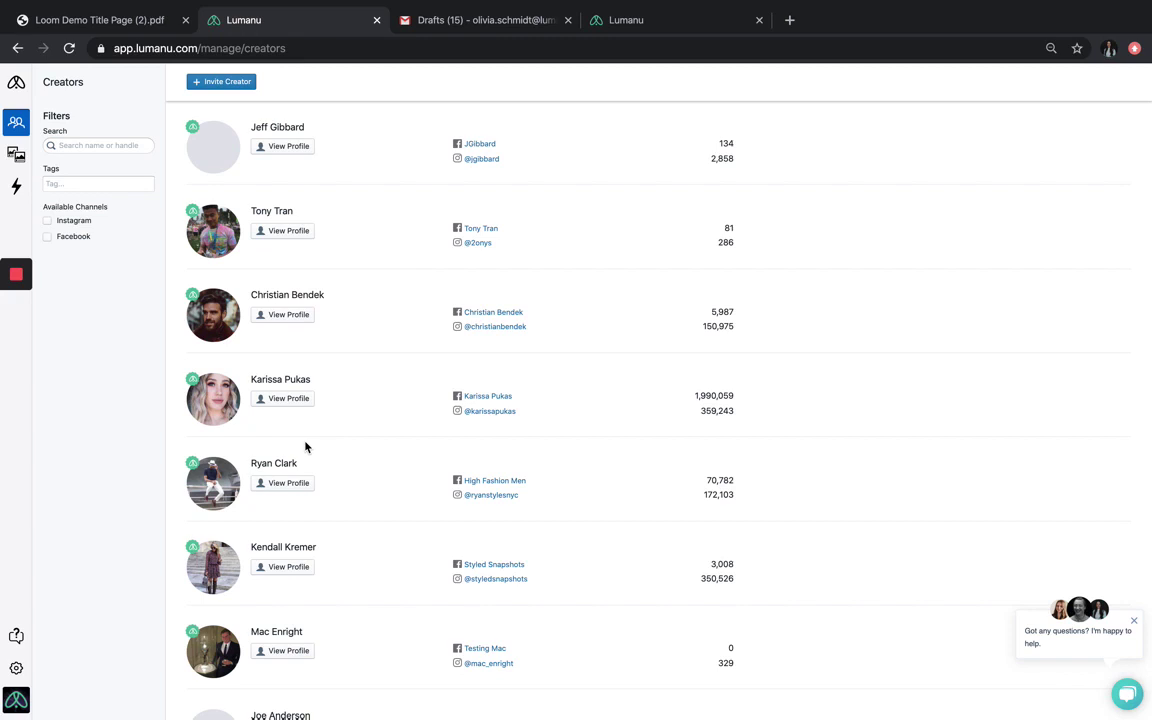
scroll(306, 447, "down", 3)
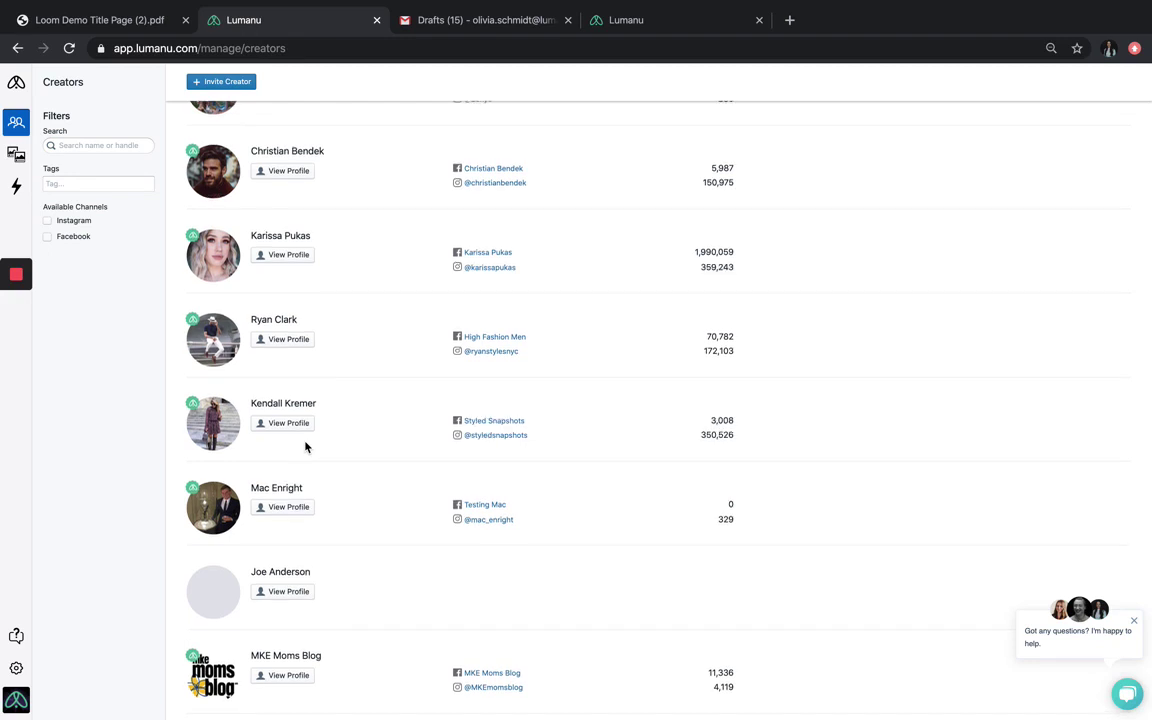
scroll(306, 447, "up", 1)
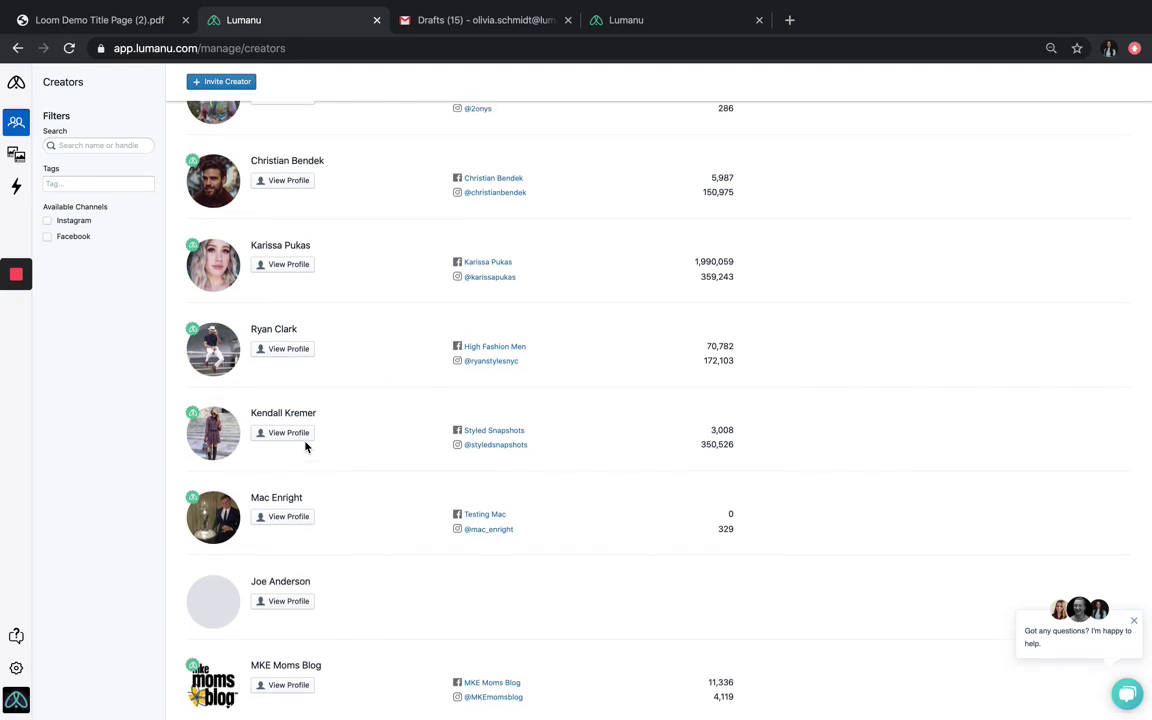
Copy the Branded Content Page link from Invite Creator and switch to the Gmail invitation draft
left_click(228, 82)
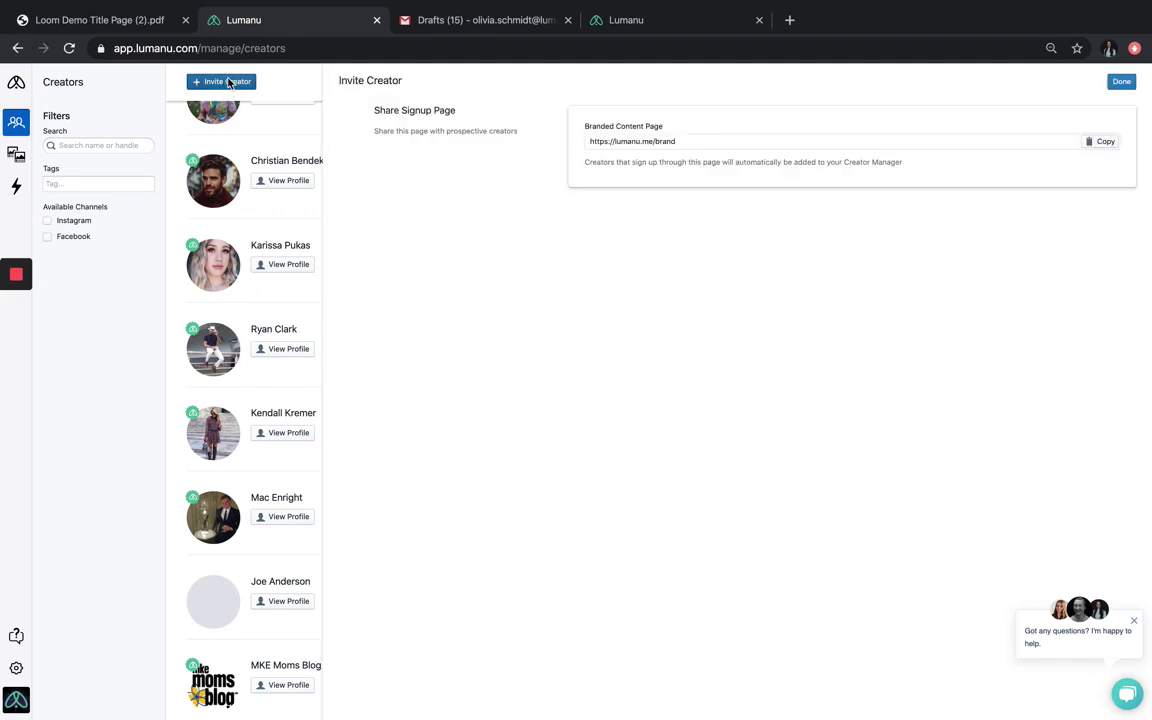
left_click(1106, 141)
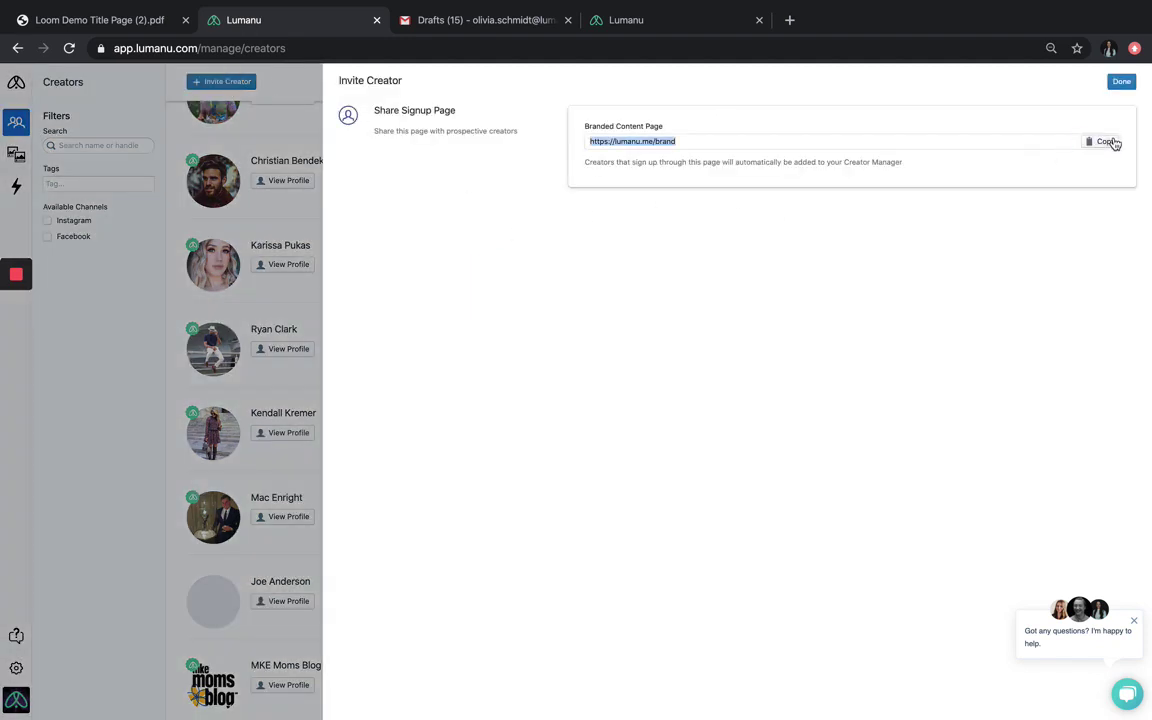
left_click(446, 21)
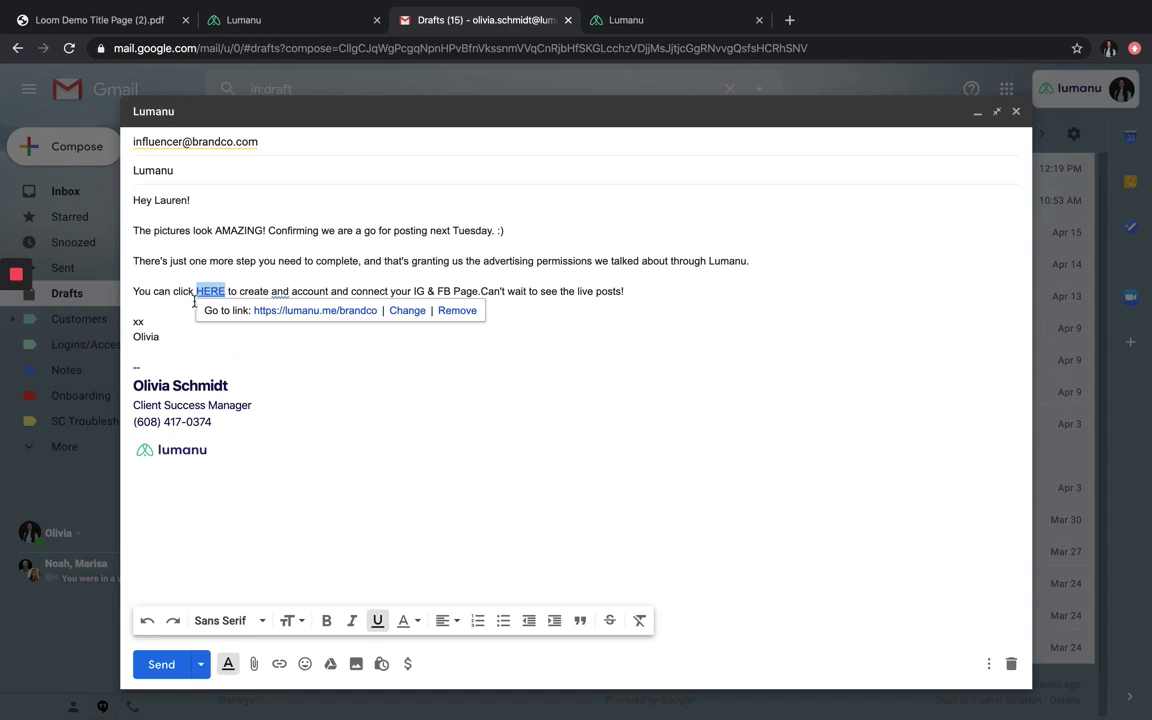
Bring up the BrandCo creator signup page that asks for an email
left_click(612, 24)
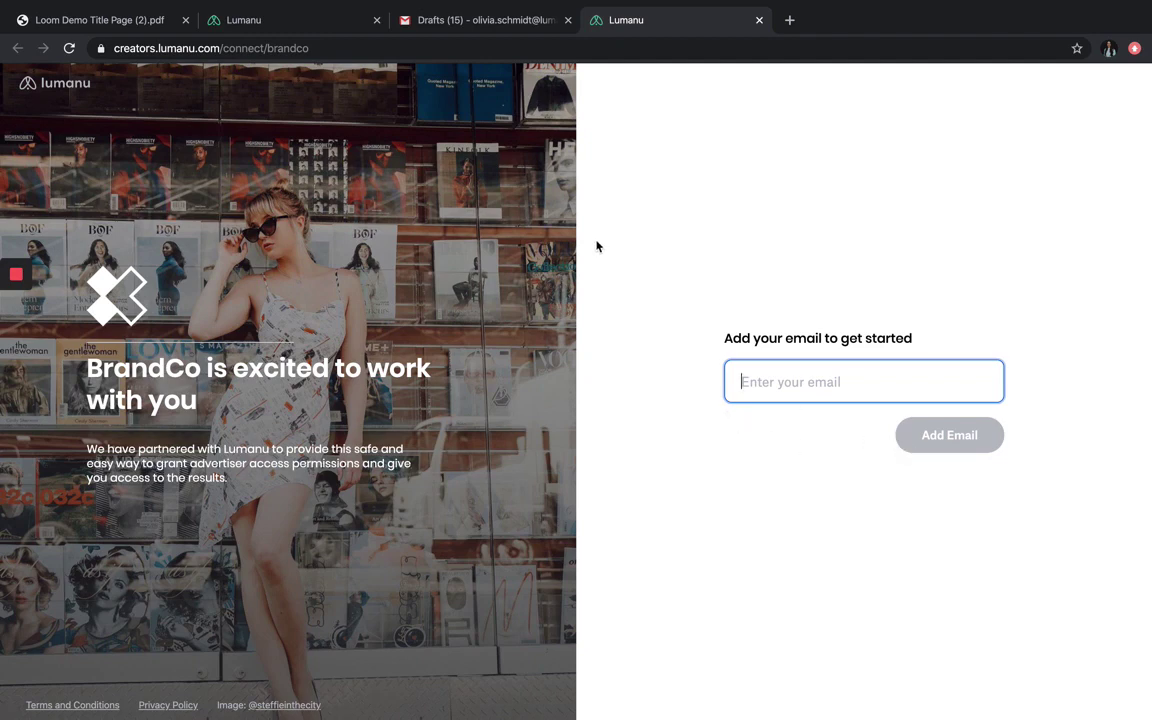
Close the Invite Creator panel in Lumanu and go to the Media page
left_click(198, 24)
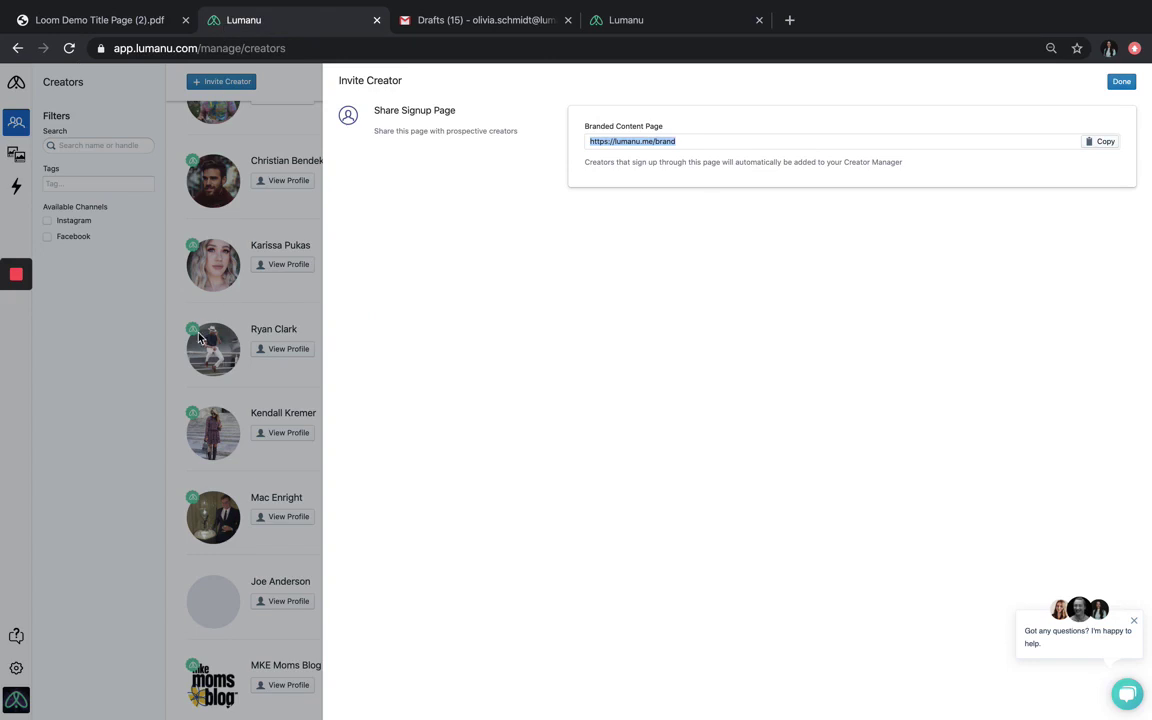
left_click(142, 357)
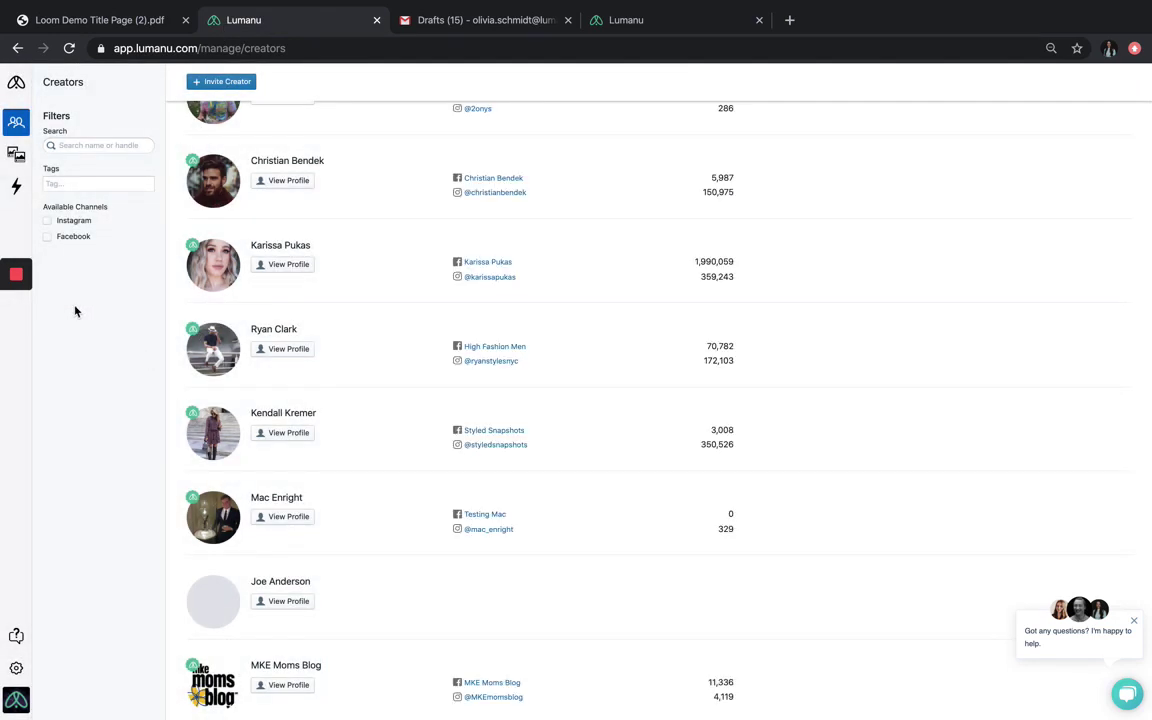
left_click(15, 155)
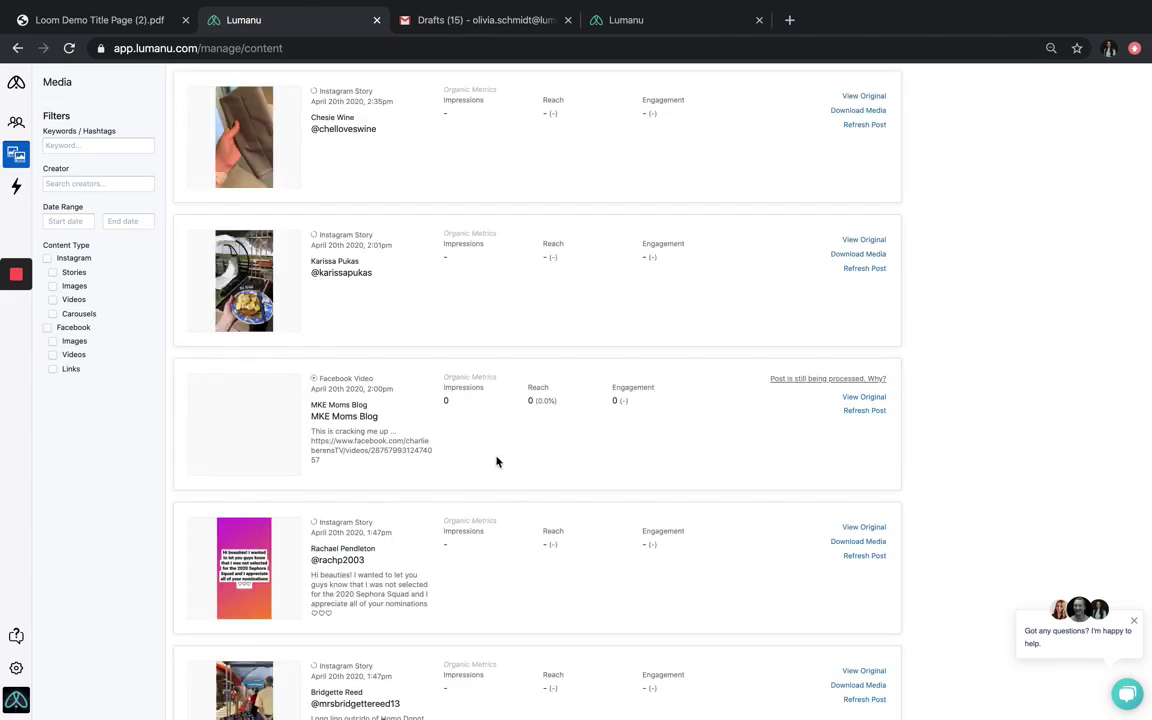
Scroll through creators' Instagram and Facebook posts with their impressions, reach and engagement
scroll(497, 461, "down", 3)
scroll(497, 461, "down", 5)
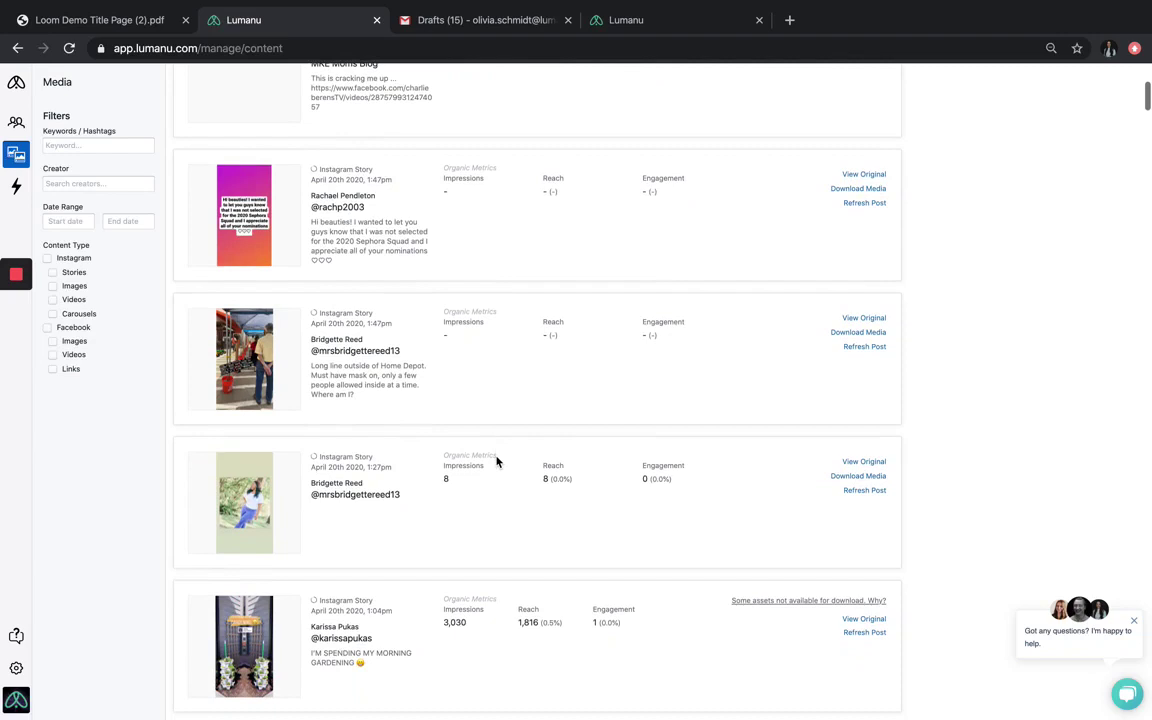
scroll(497, 461, "down", 2)
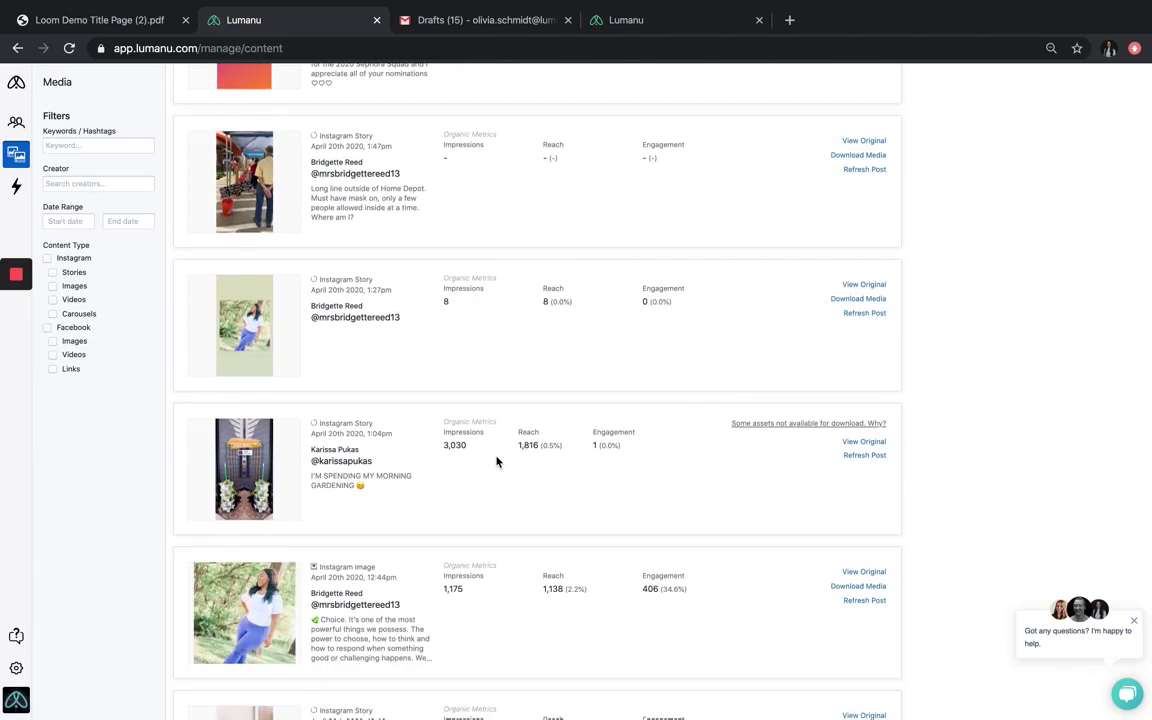
scroll(497, 461, "down", 2)
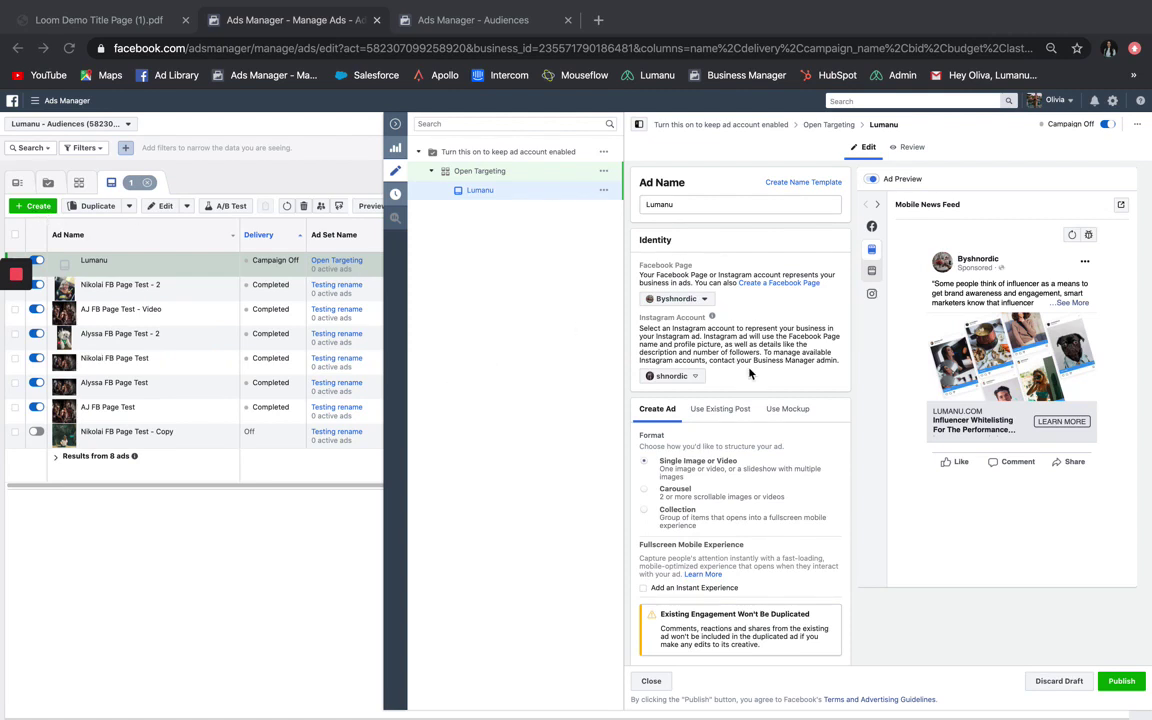
Review the ad's Facebook Page and Instagram account choices unchanged, then show the Add Media options
left_click(702, 299)
scroll(705, 425, "down", 3)
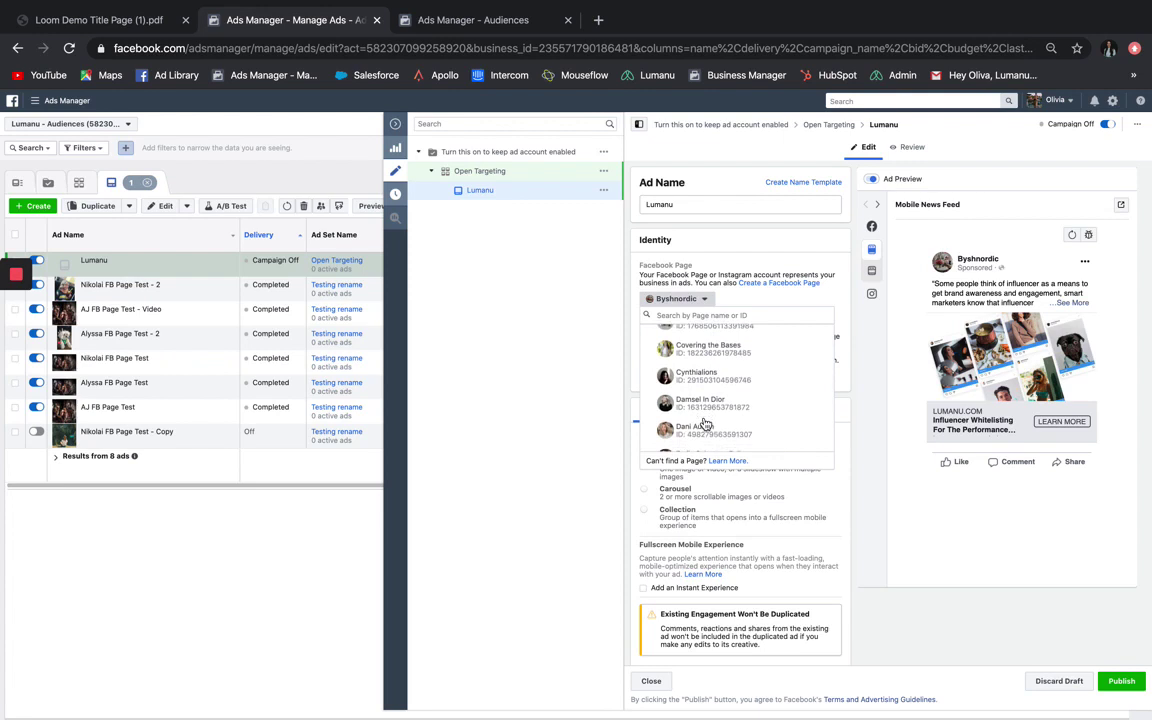
left_click(765, 313)
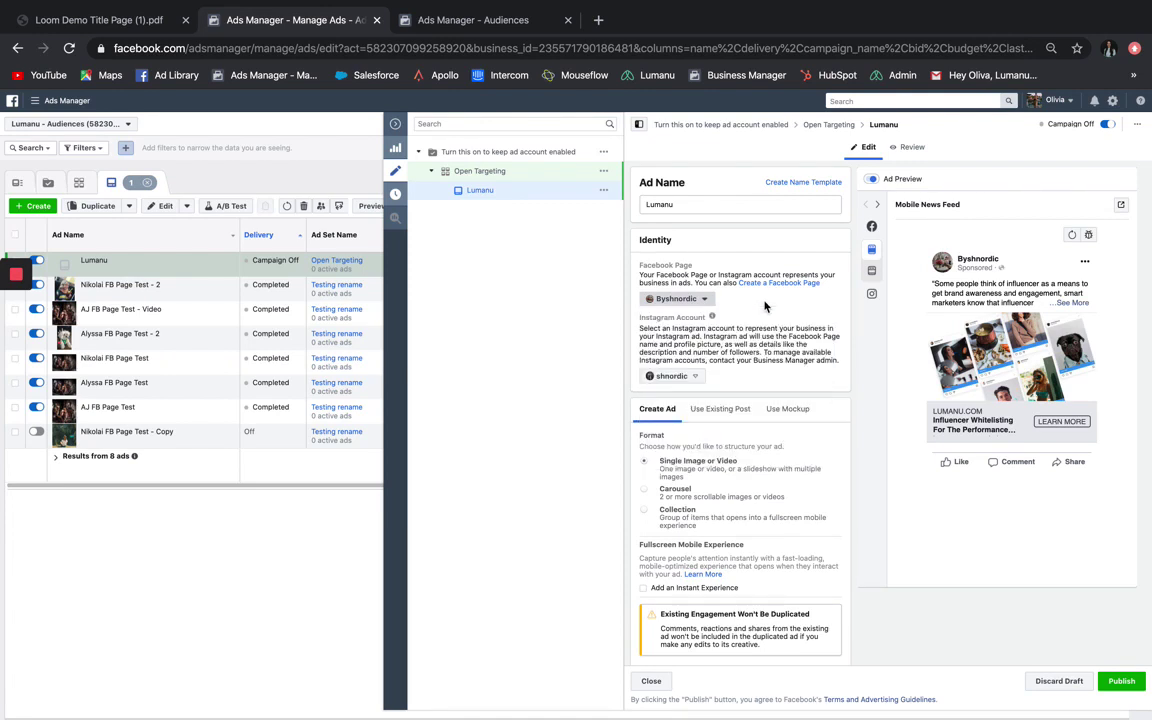
left_click(690, 377)
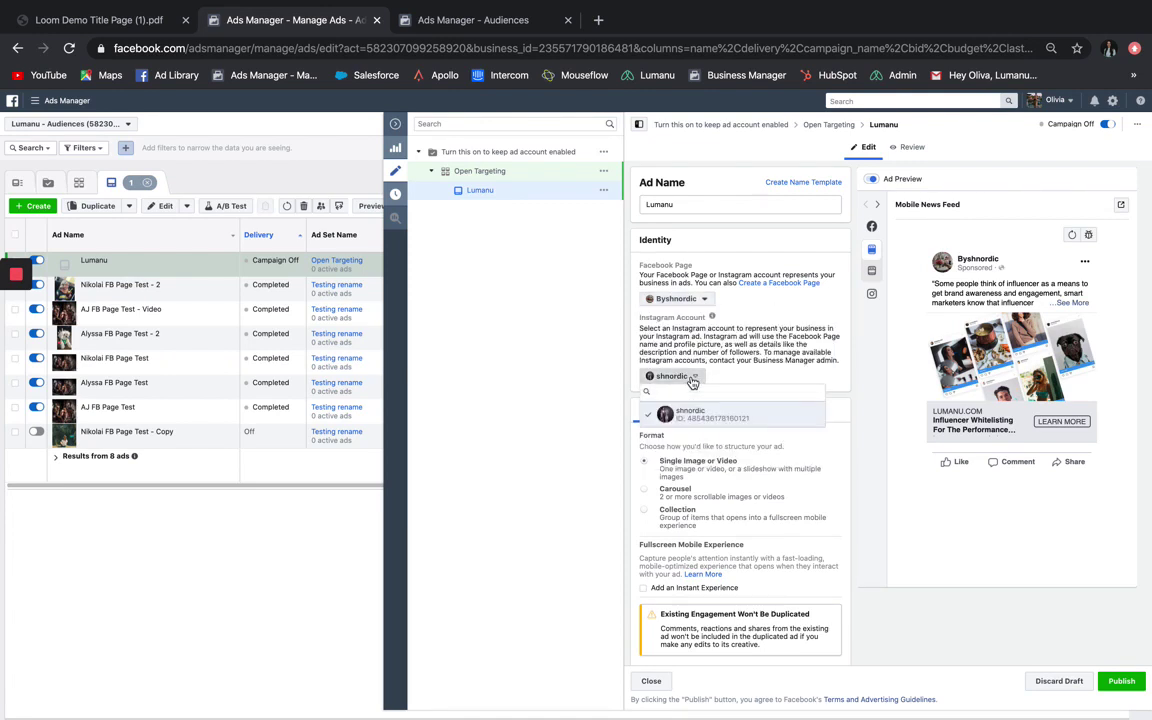
left_click(692, 379)
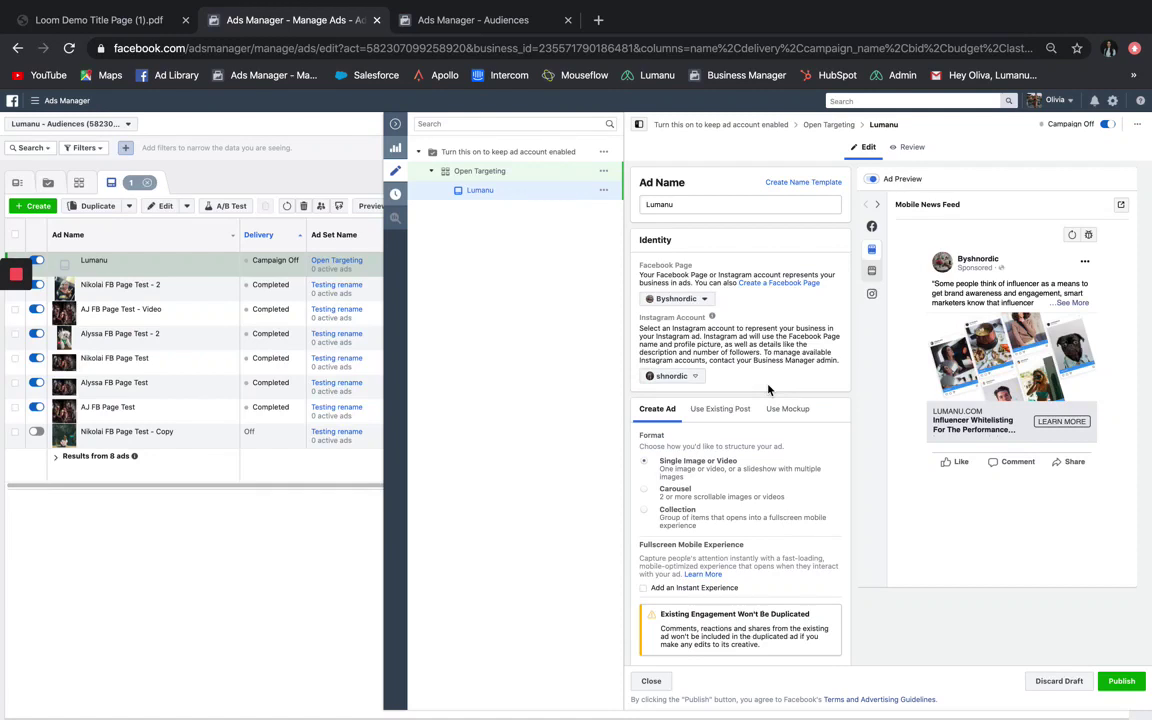
scroll(766, 390, "down", 6)
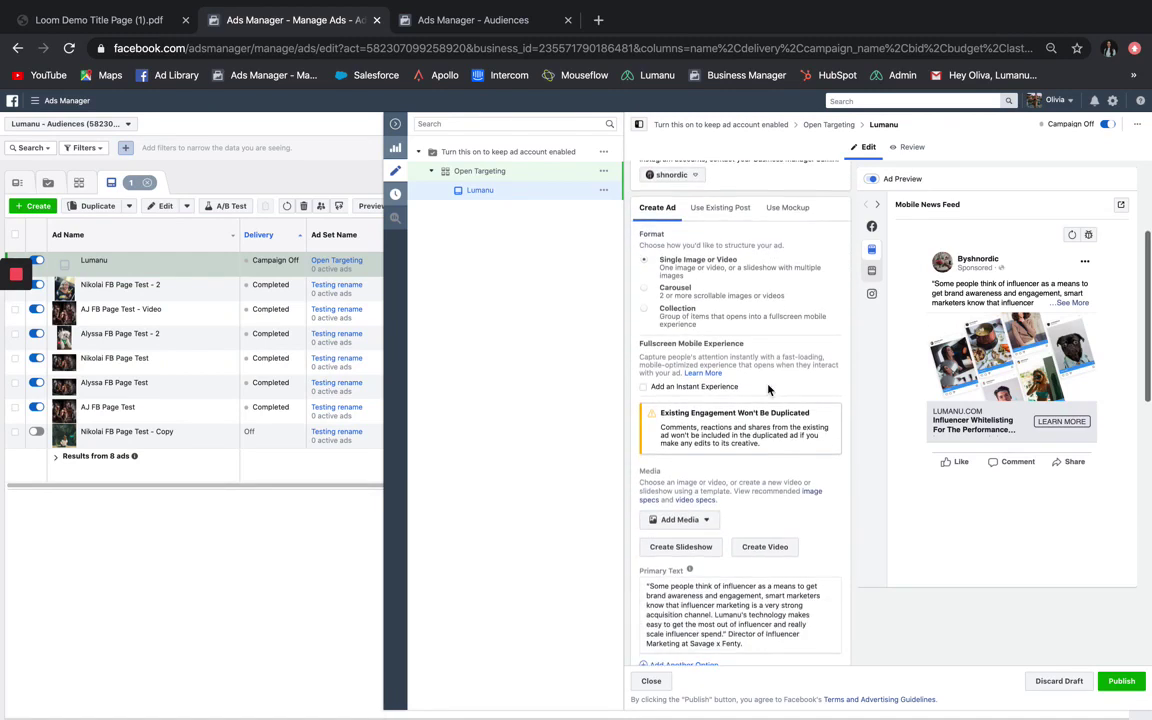
left_click(697, 429)
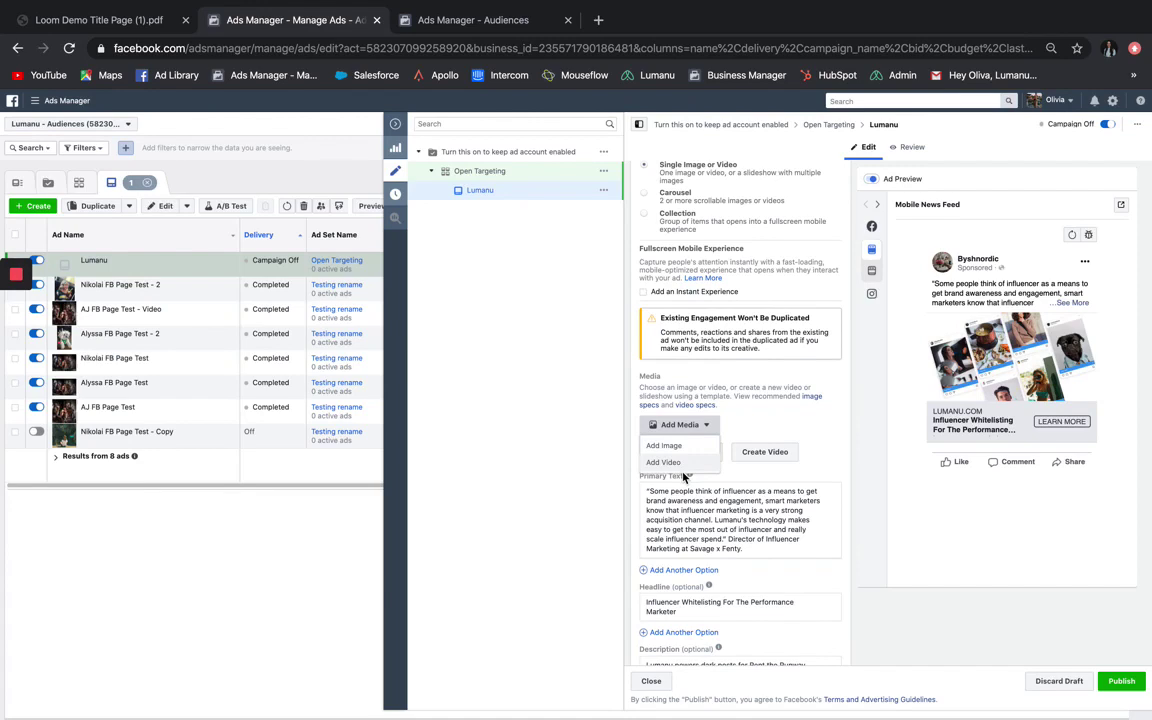
left_click(684, 452)
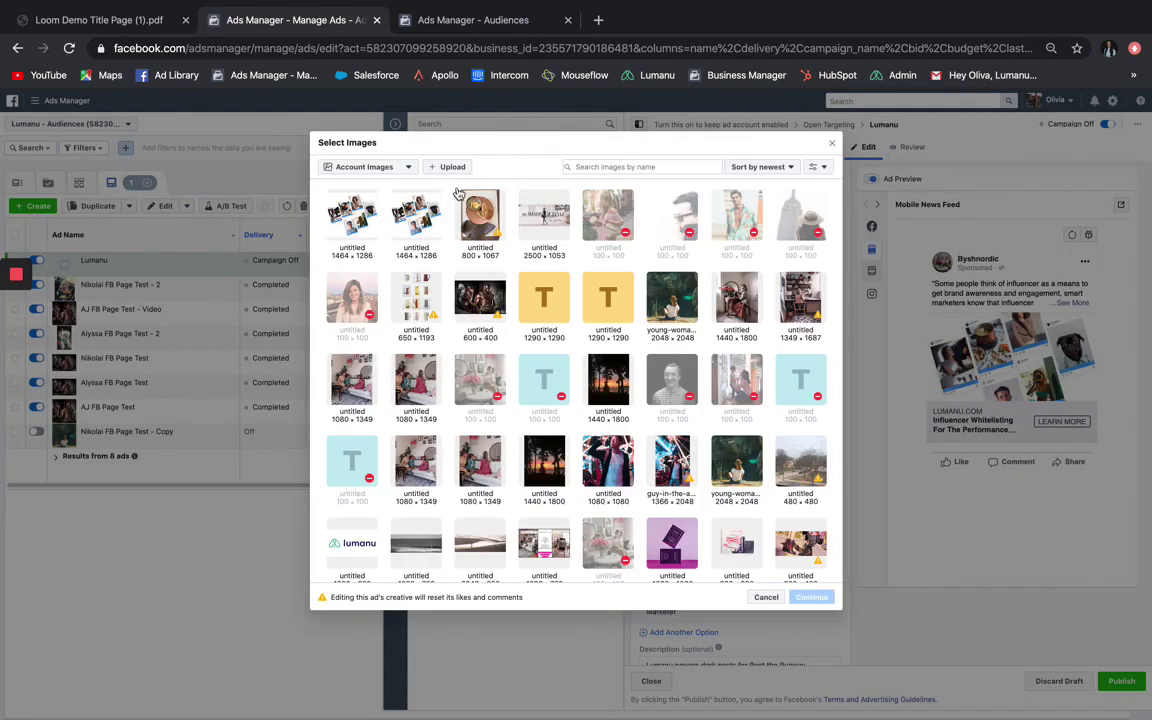
left_click(390, 168)
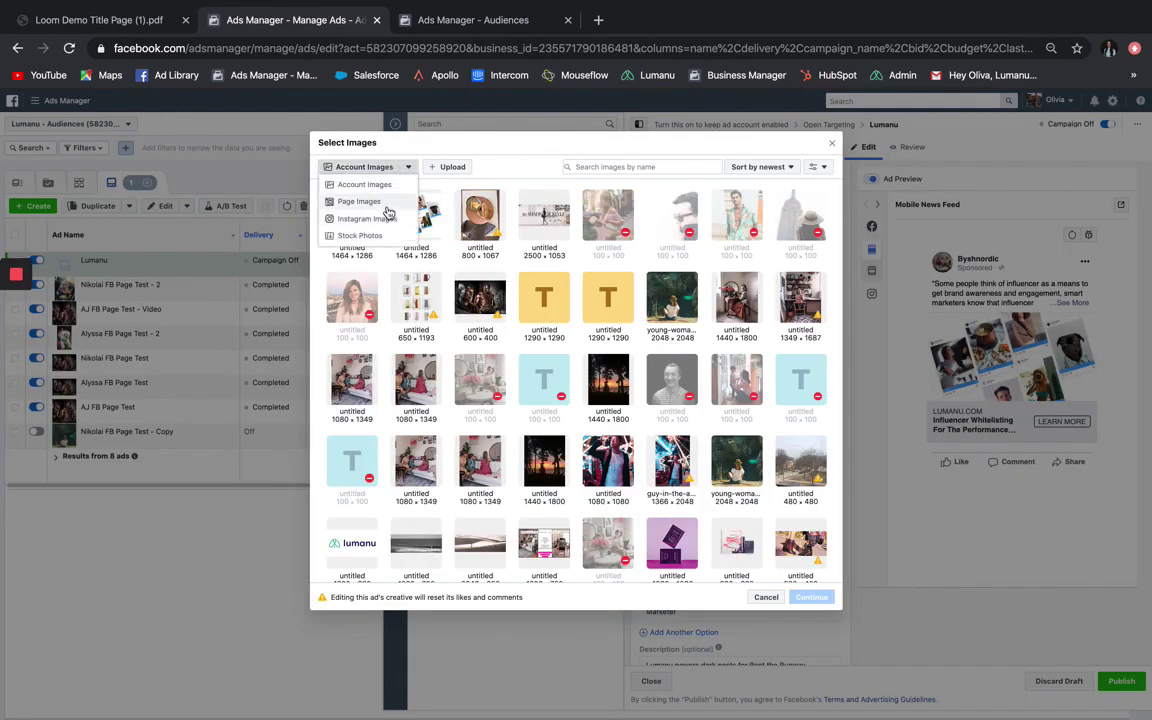
left_click(389, 203)
left_click(396, 170)
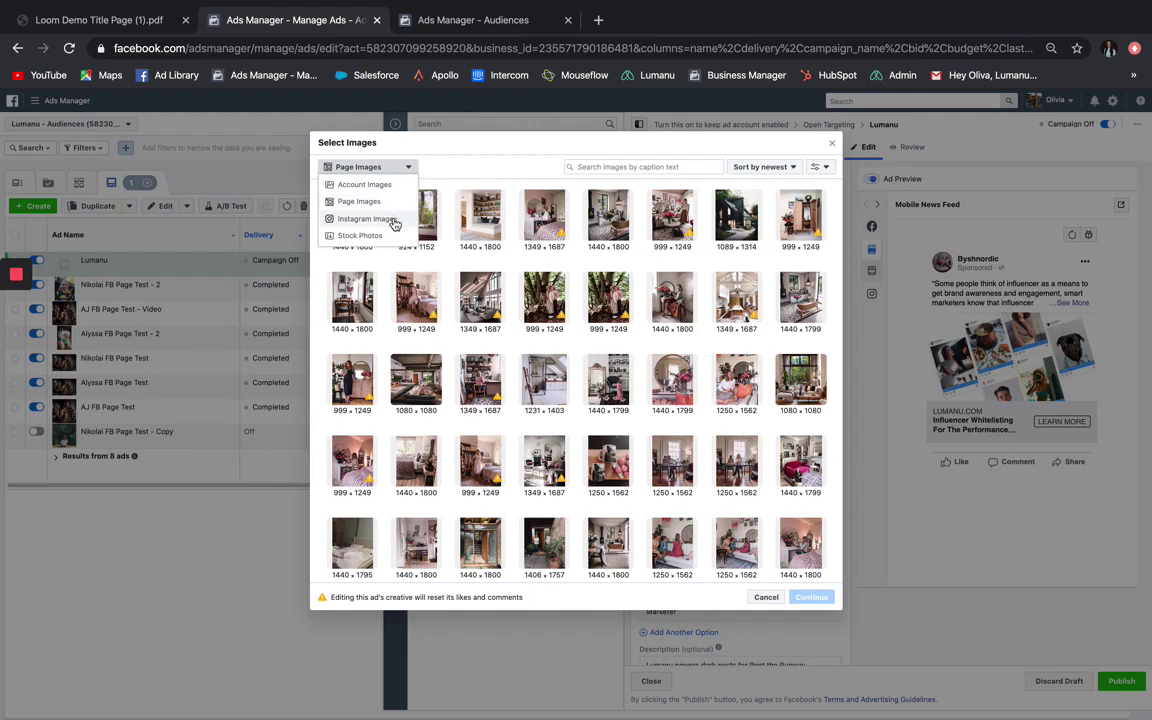
left_click(393, 219)
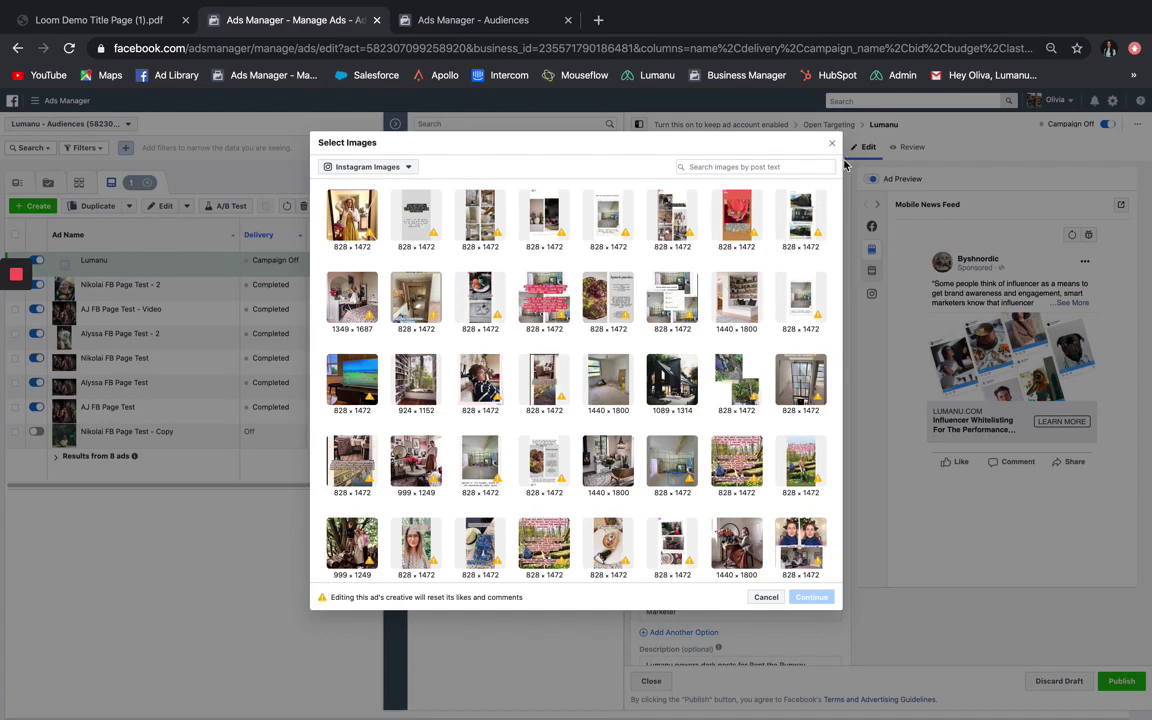
left_click(755, 134)
scroll(762, 397, "down", 2)
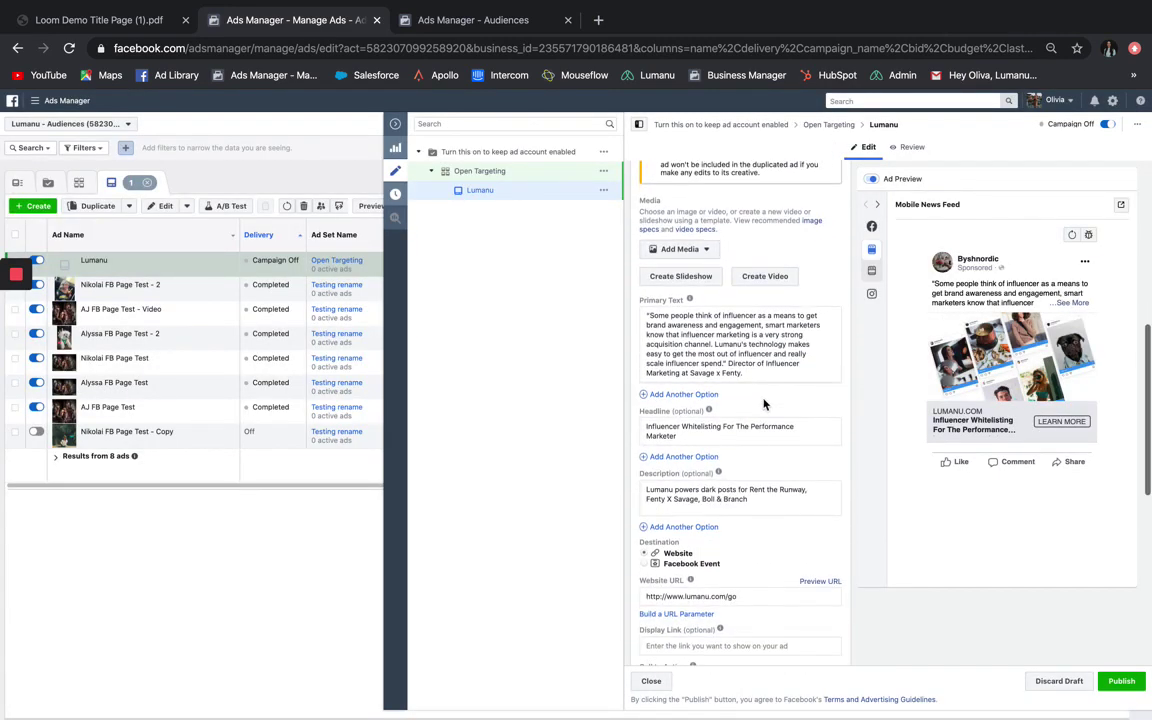
scroll(721, 345, "down", 2)
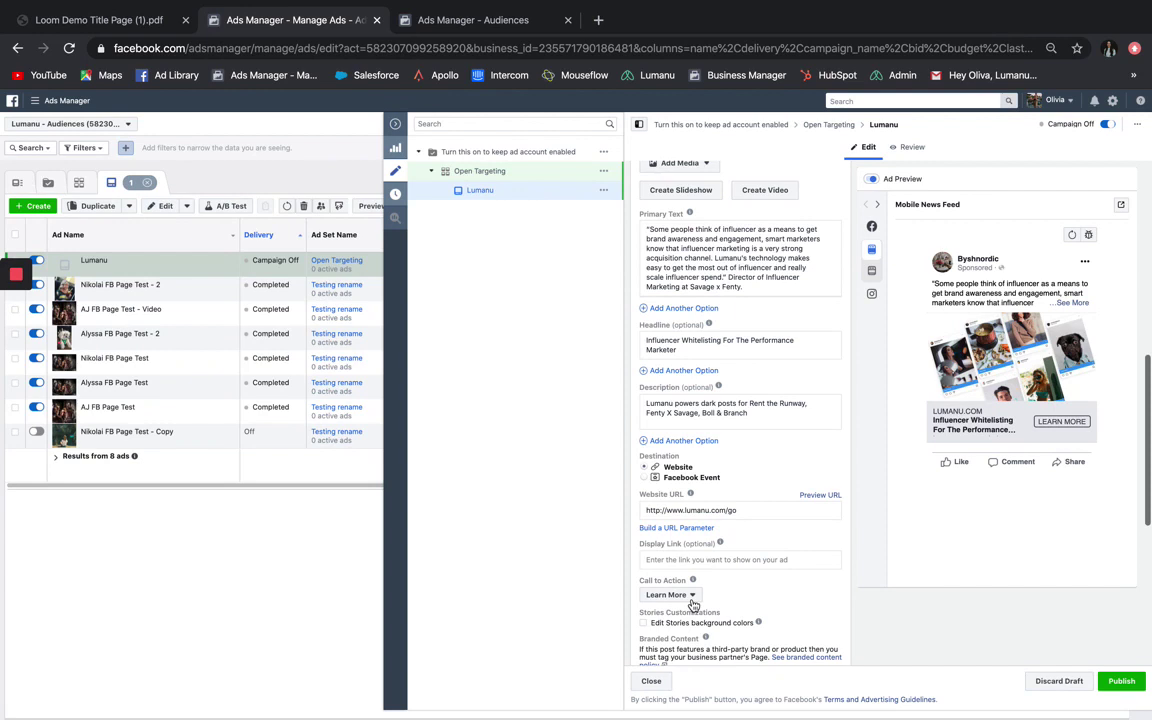
scroll(754, 462, "up", 10)
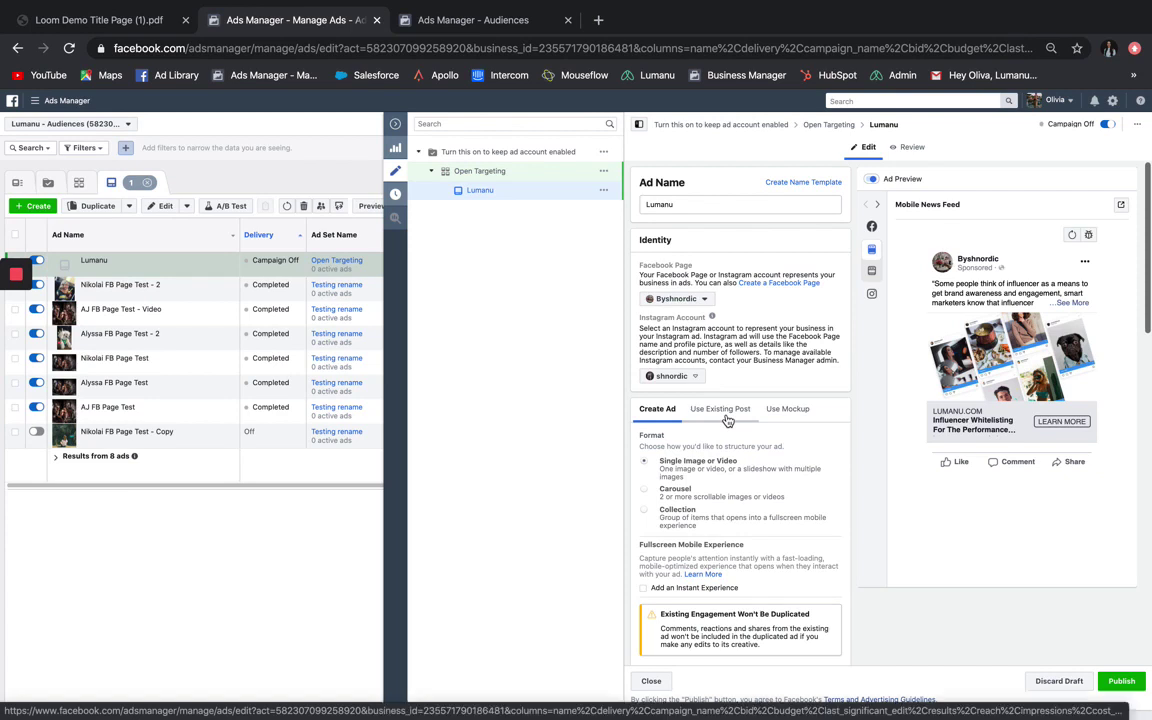
Switch the ad to Use Existing Post, browse Facebook Page posts, then go to Audiences
left_click(727, 419)
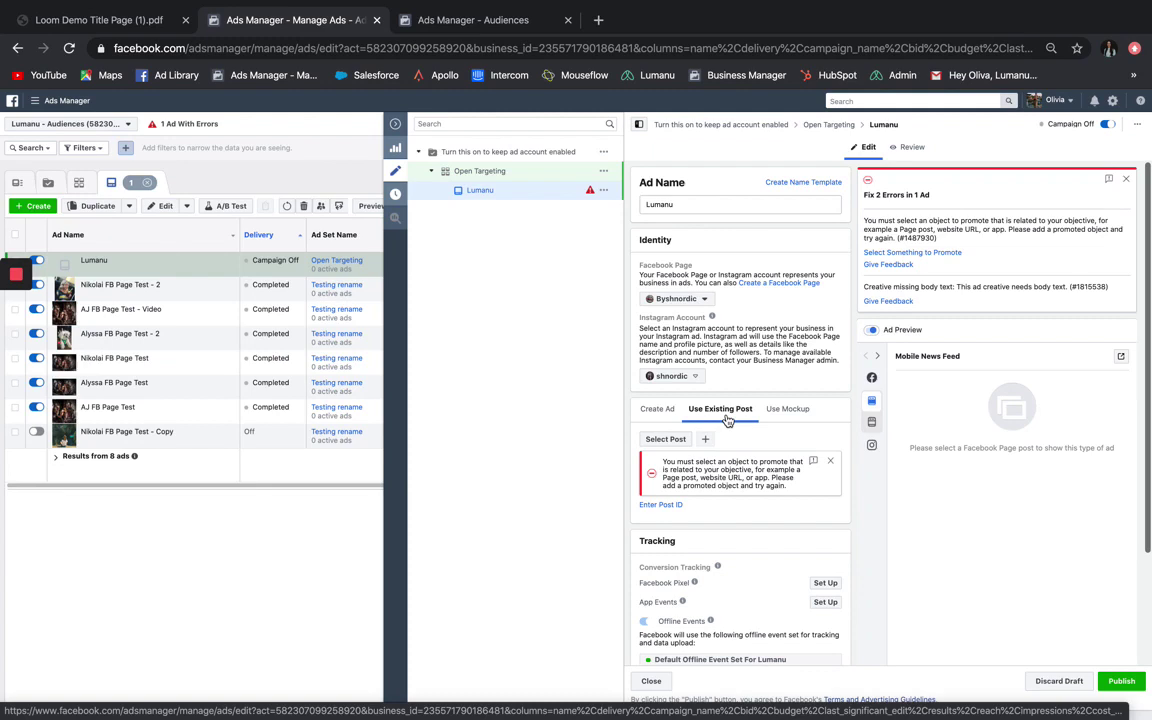
left_click(665, 439)
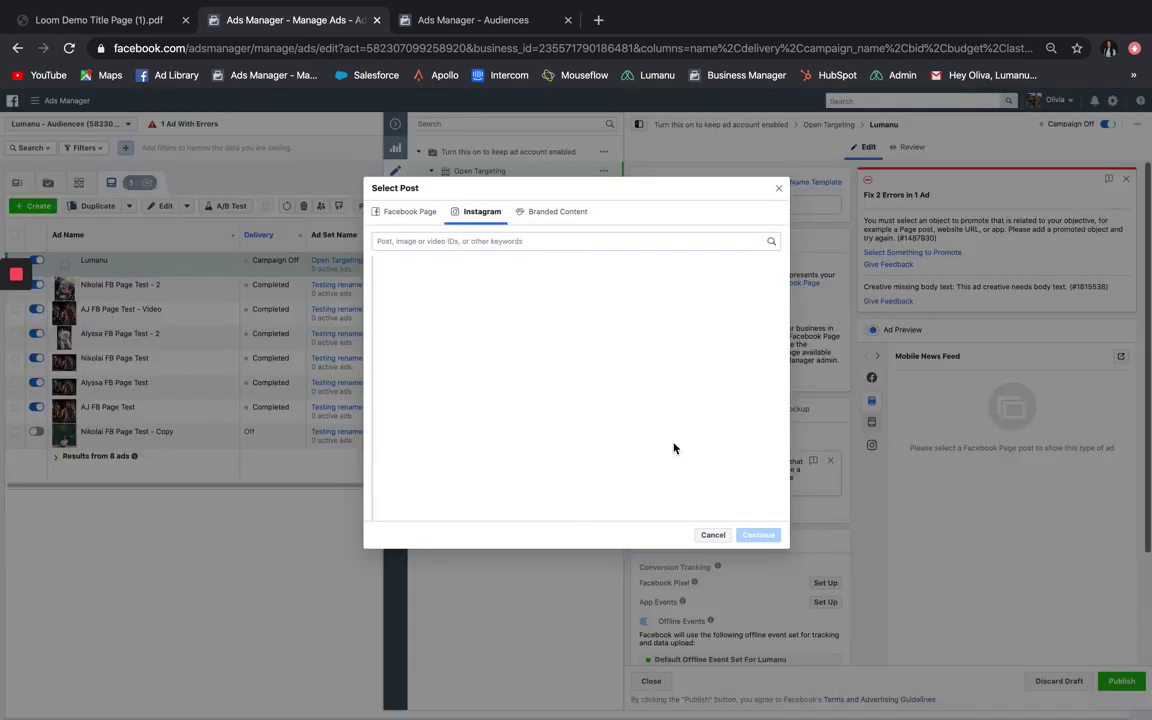
left_click(441, 216)
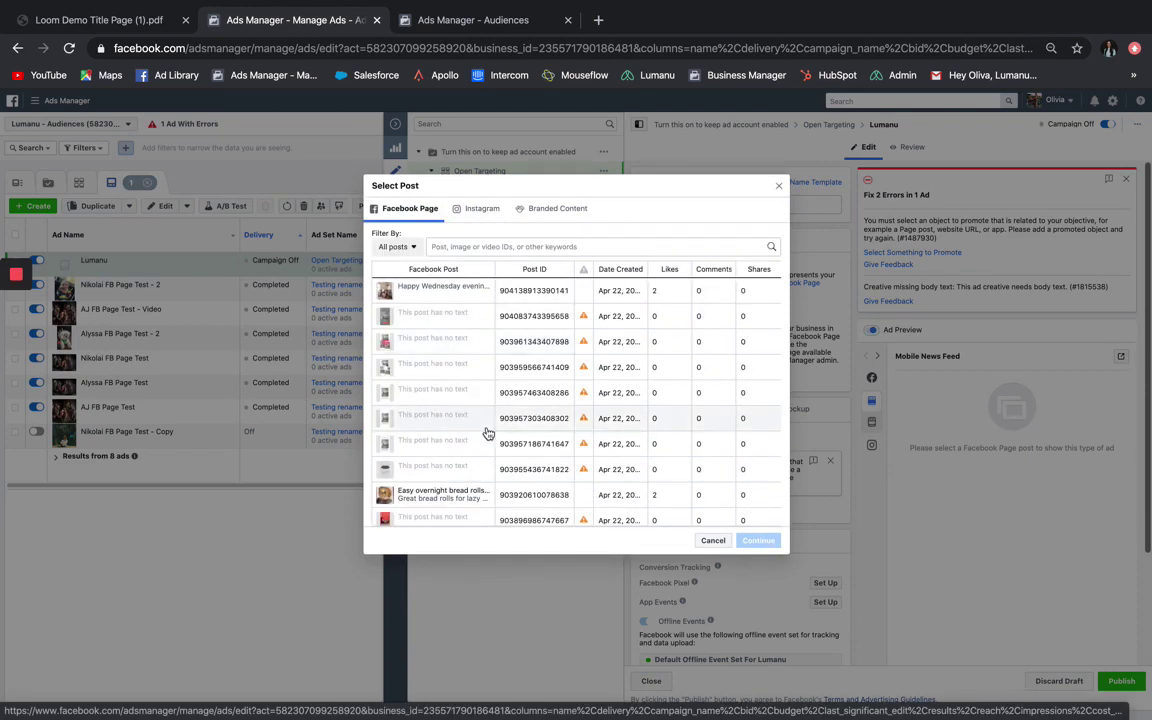
key("ctrl+Tab")
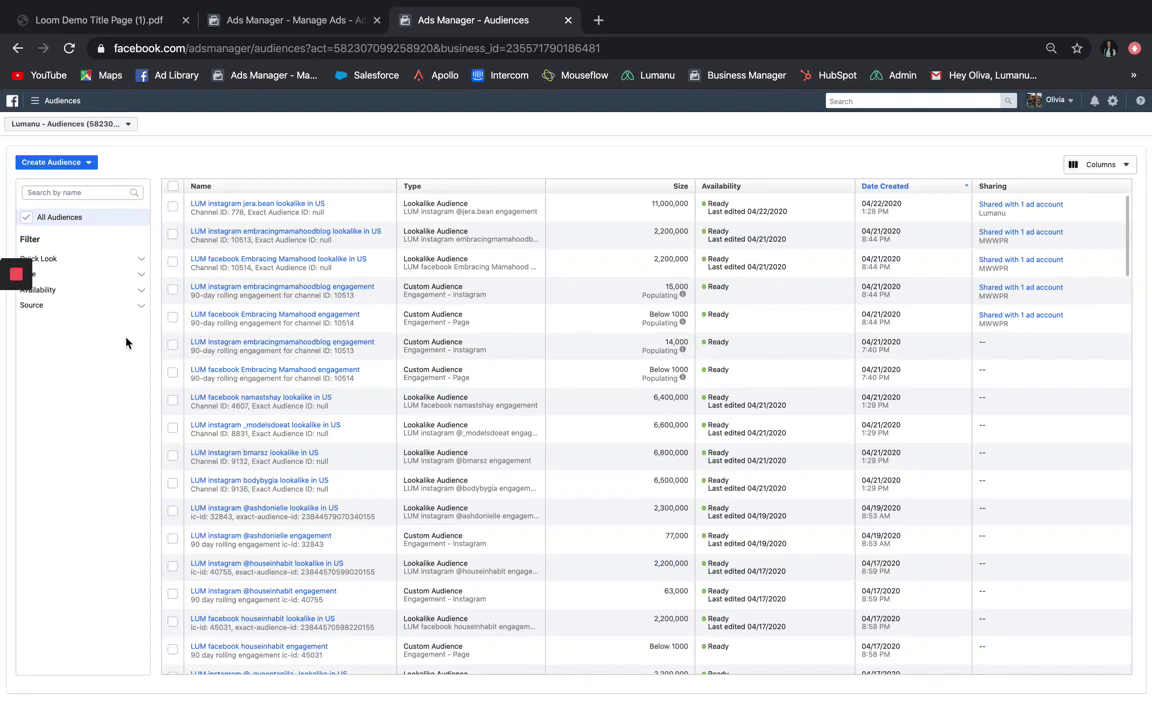
Start a new Custom Audience from the Create Audience menu
left_click(86, 164)
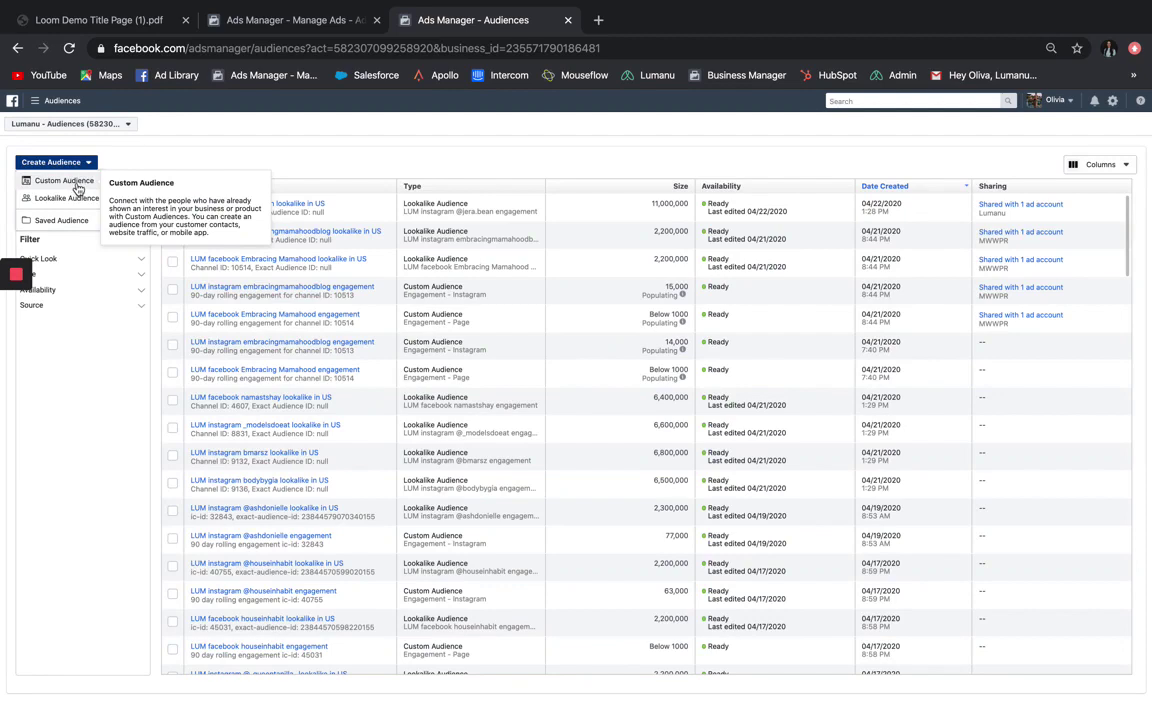
left_click(70, 179)
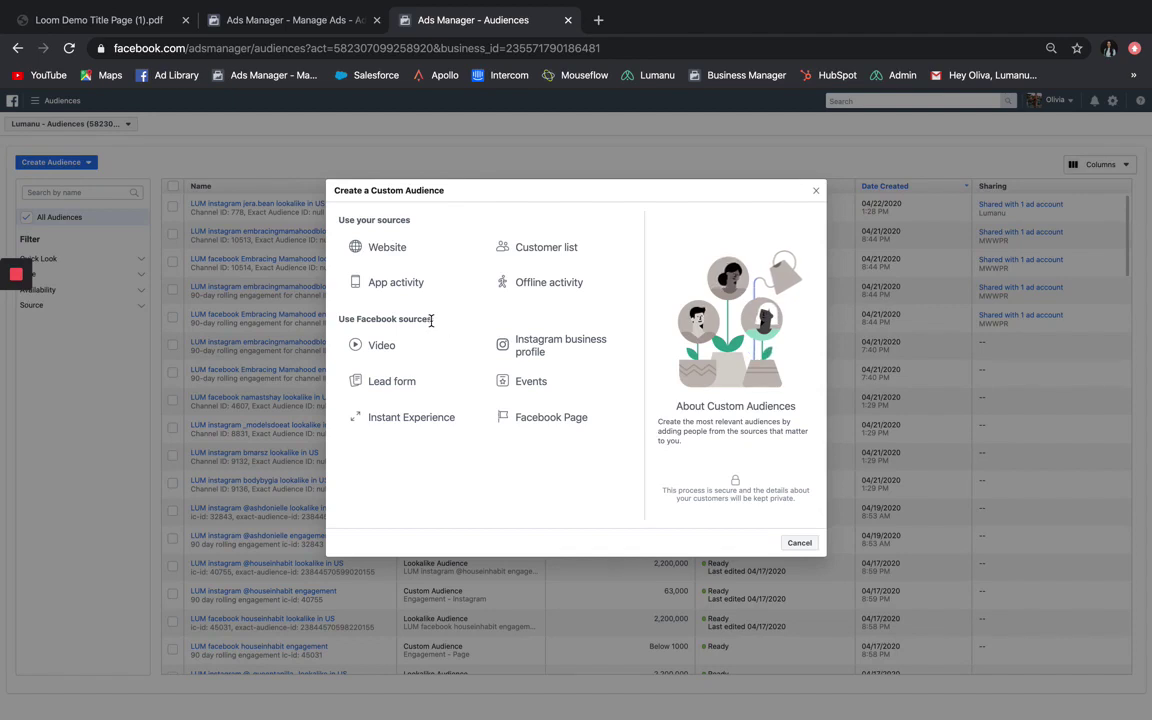
Source the audience from Instagram business profile engagement, adding a first influencer with a 90-day lookback
left_click(522, 346)
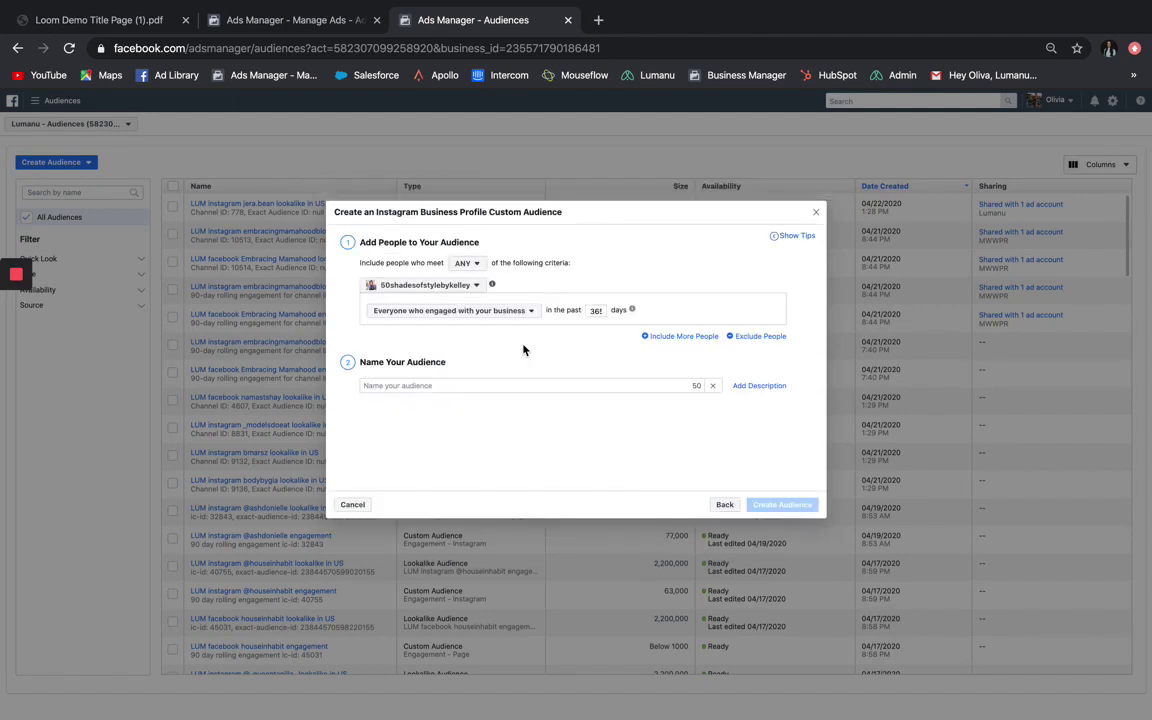
left_click(476, 289)
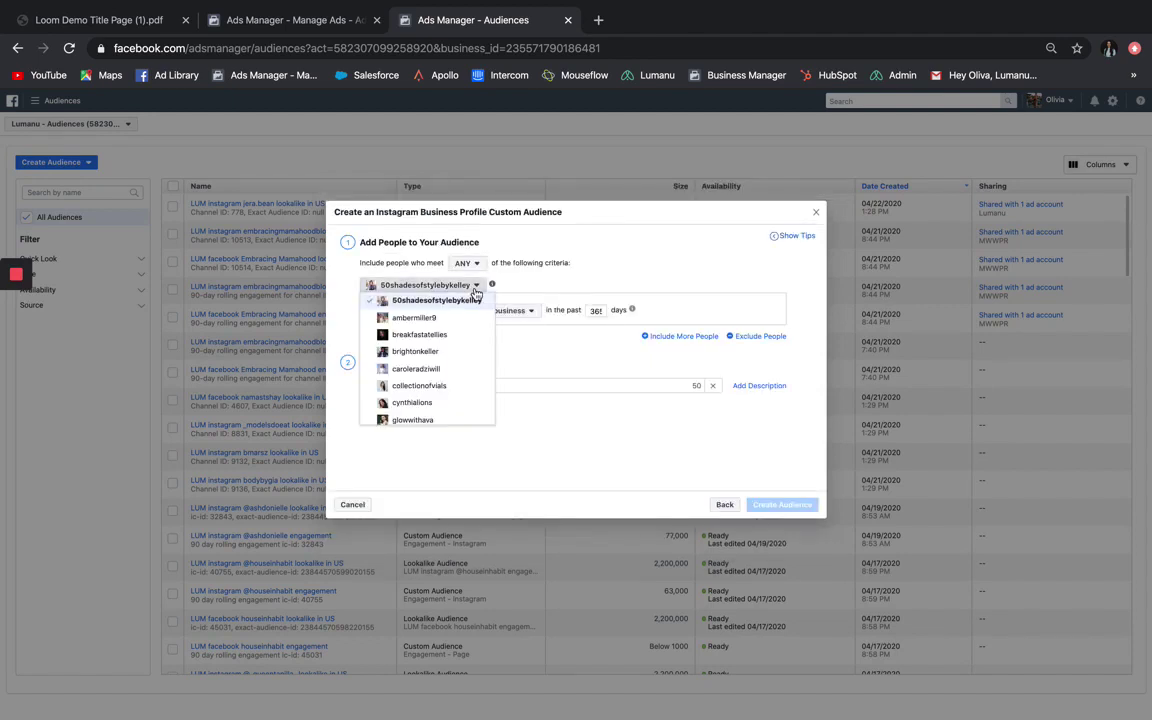
scroll(458, 360, "down", 3)
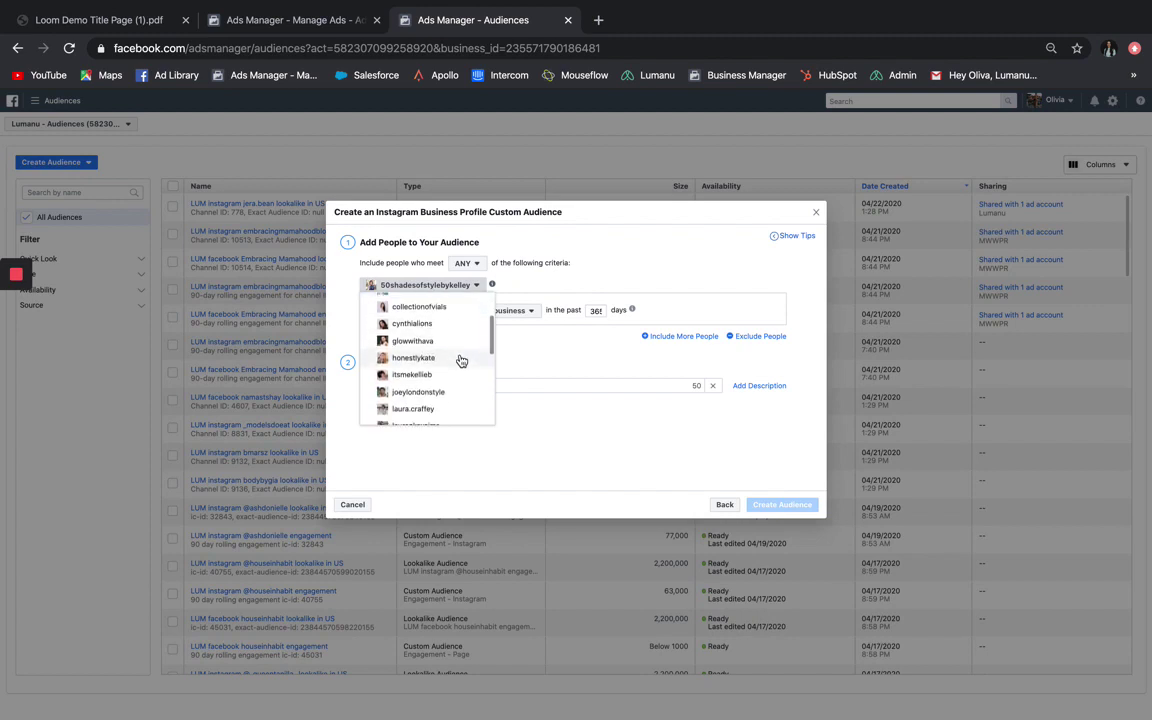
scroll(460, 360, "down", 4)
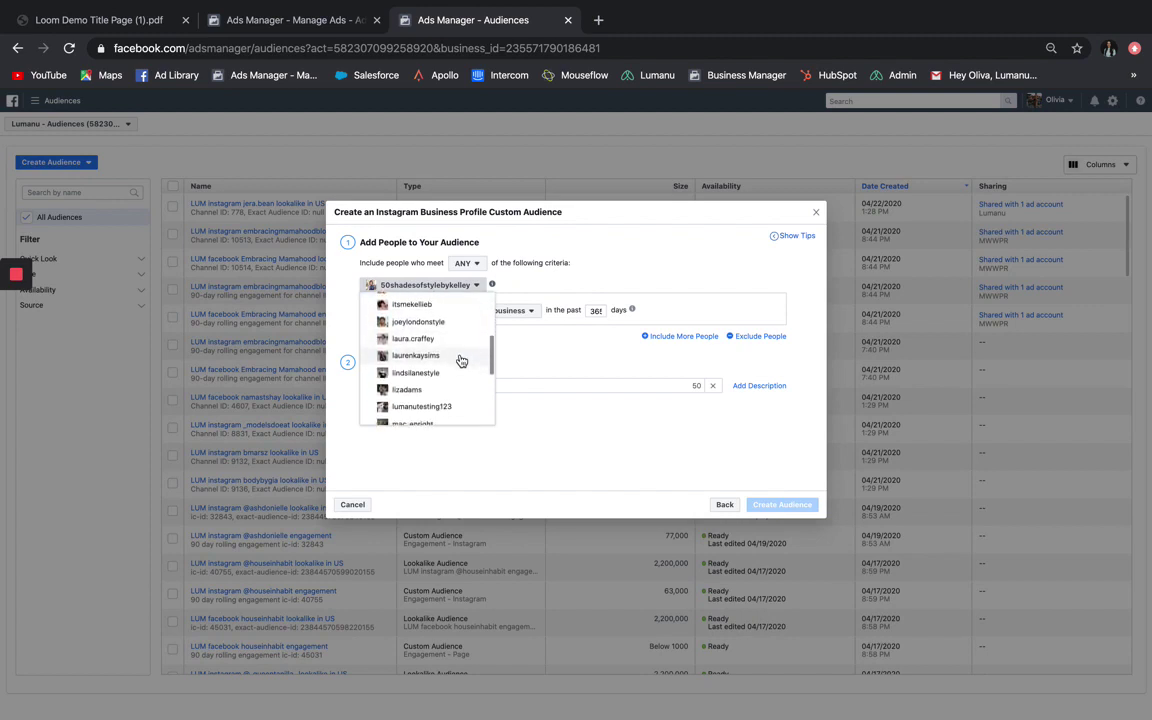
left_click(460, 339)
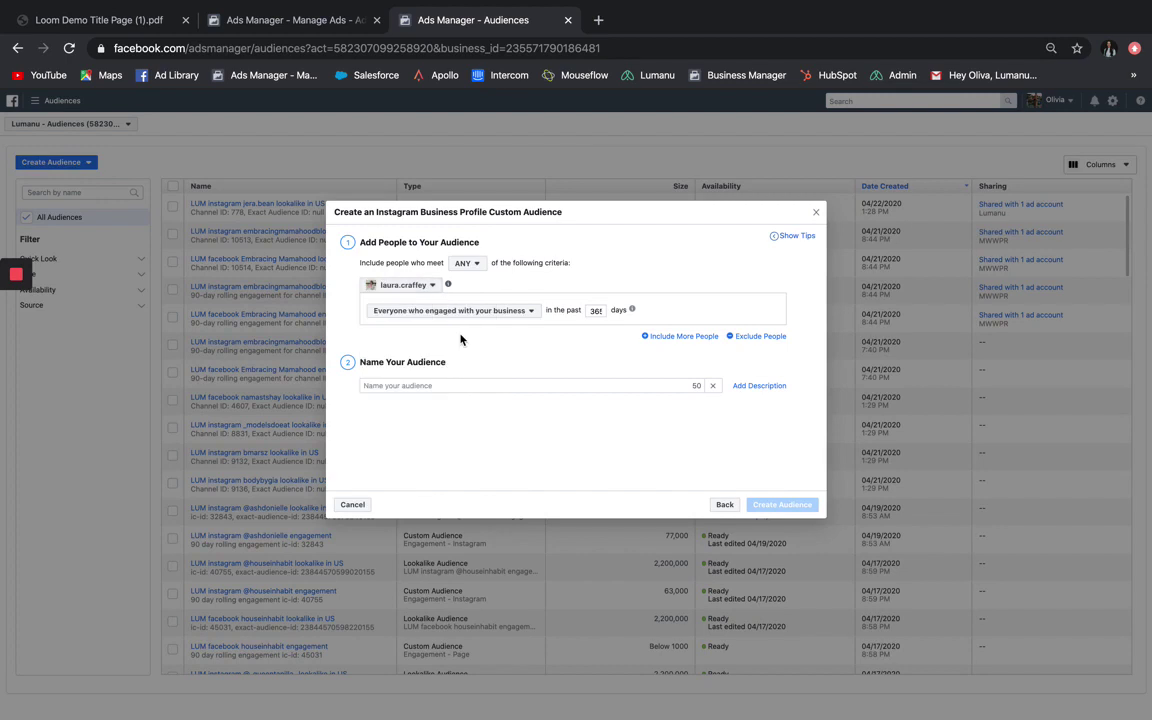
double_click(596, 311)
type("90")
Add two more influencers' Instagram accounts, each with a 90-day lookback
left_click(684, 336)
left_click(461, 354)
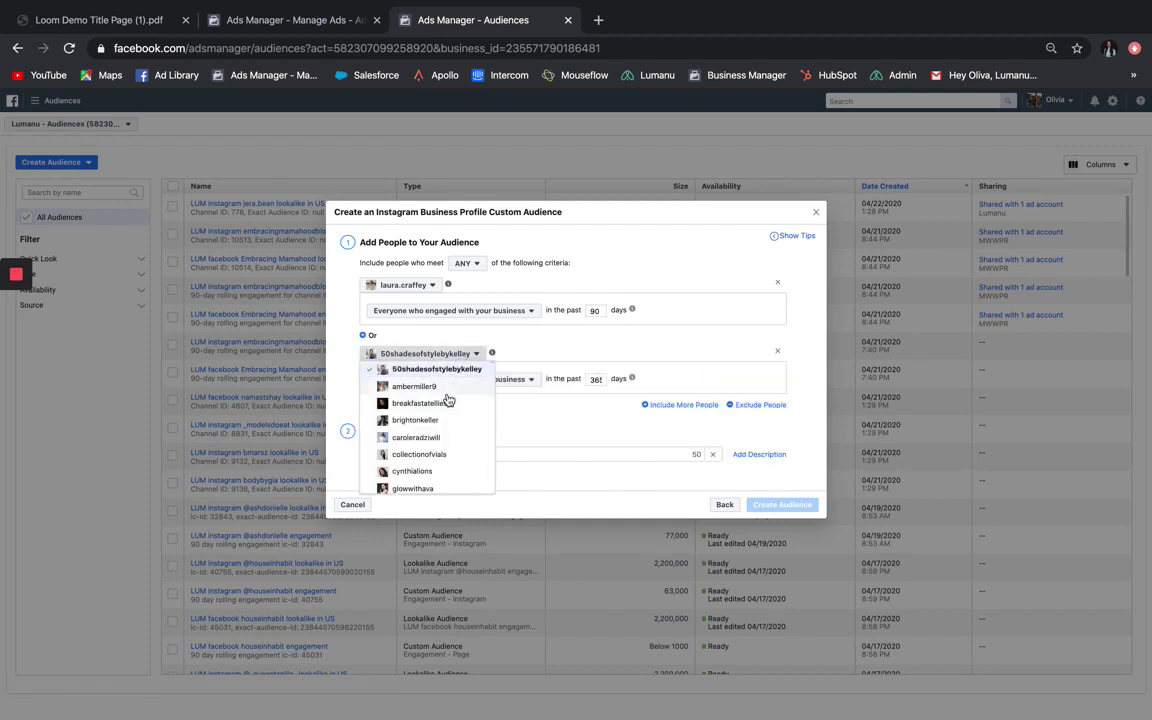
left_click(447, 400)
double_click(594, 380)
type("90")
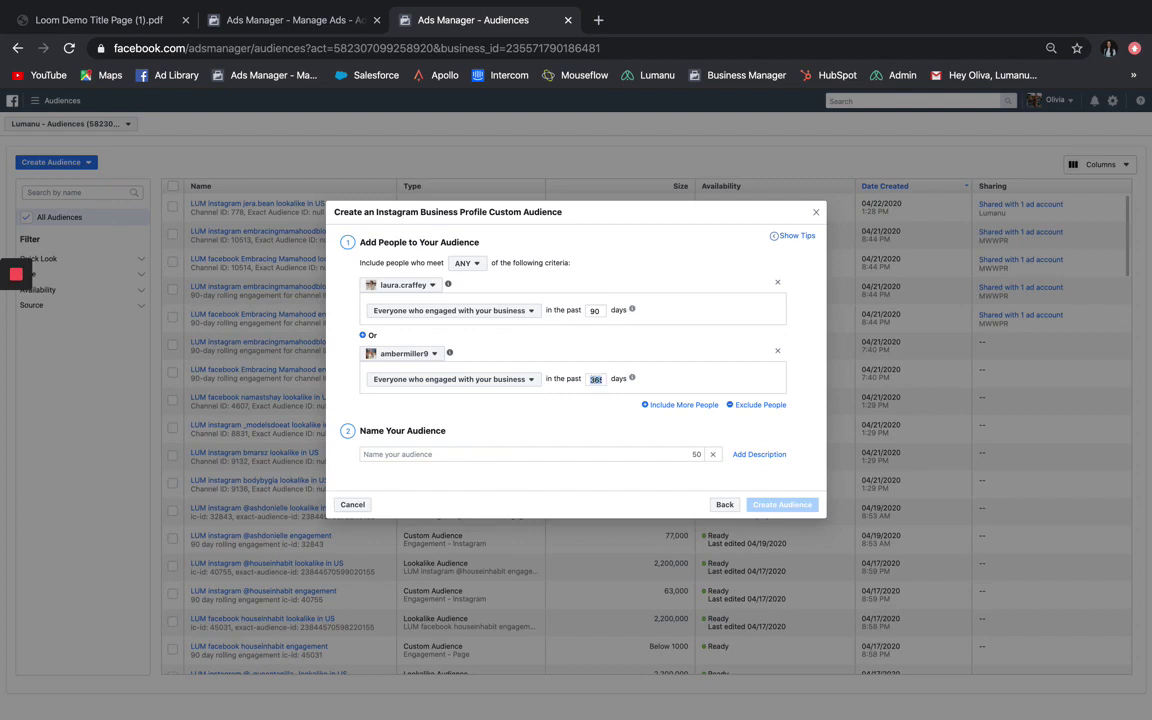
left_click(680, 404)
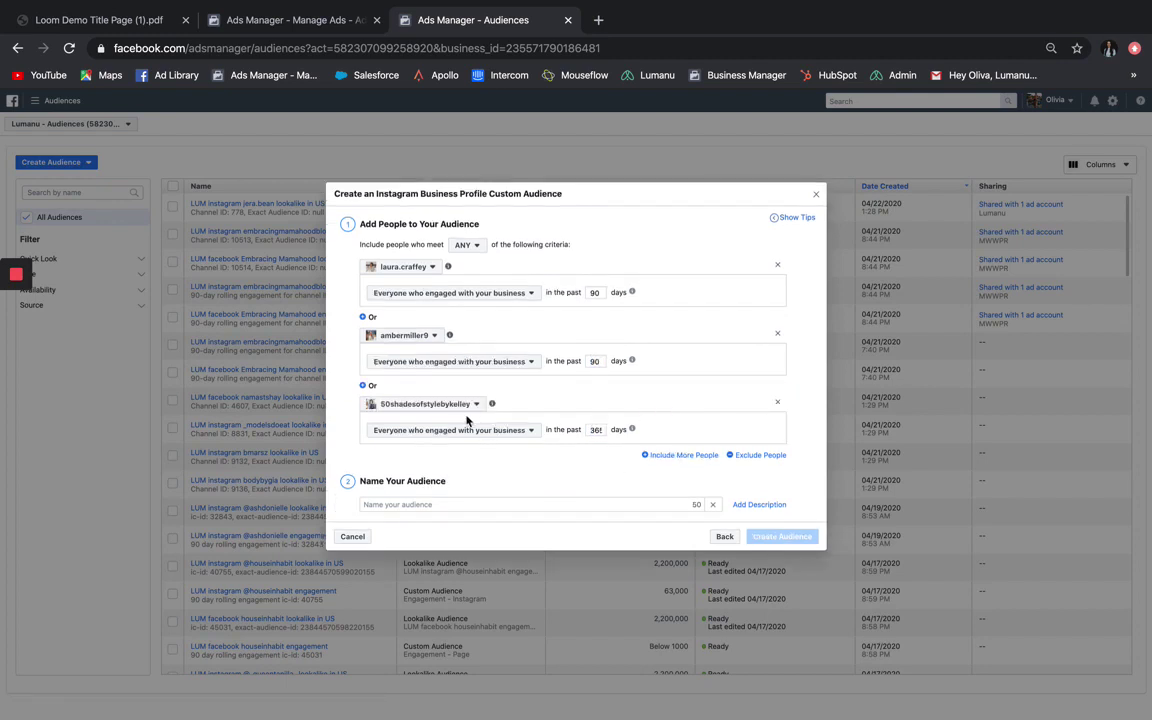
left_click(424, 403)
left_click(440, 513)
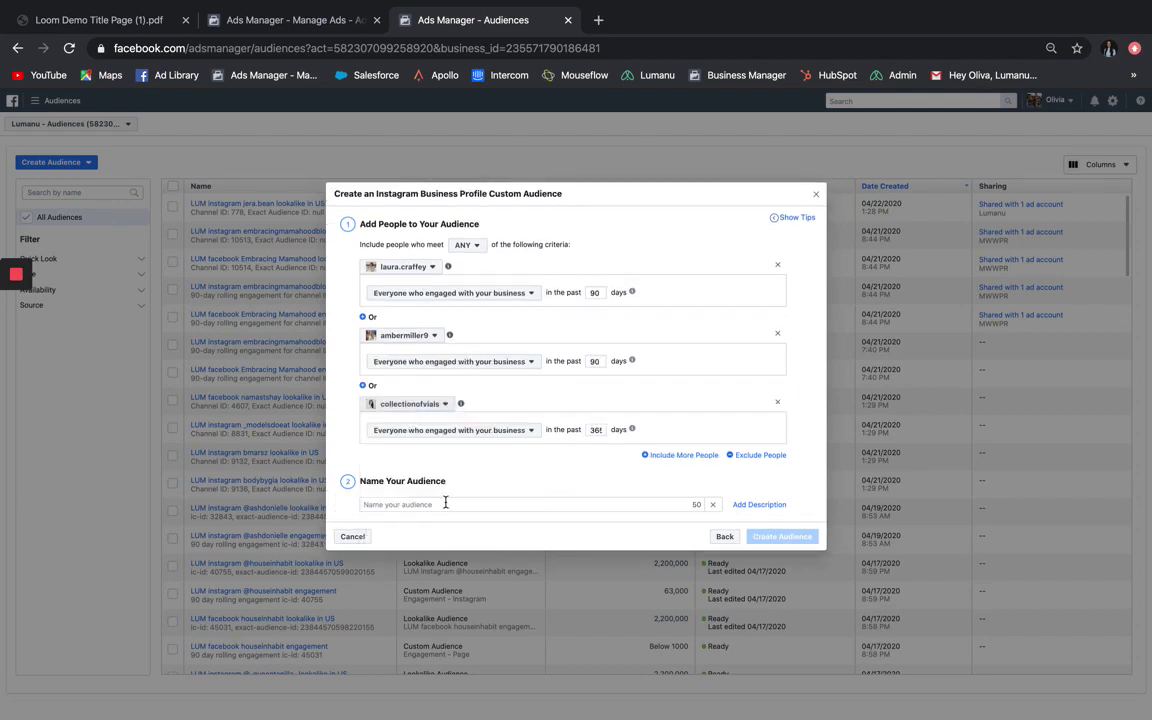
double_click(594, 430)
type("90")
Name the audience 'Test' and create it
left_click(524, 504)
type("Test")
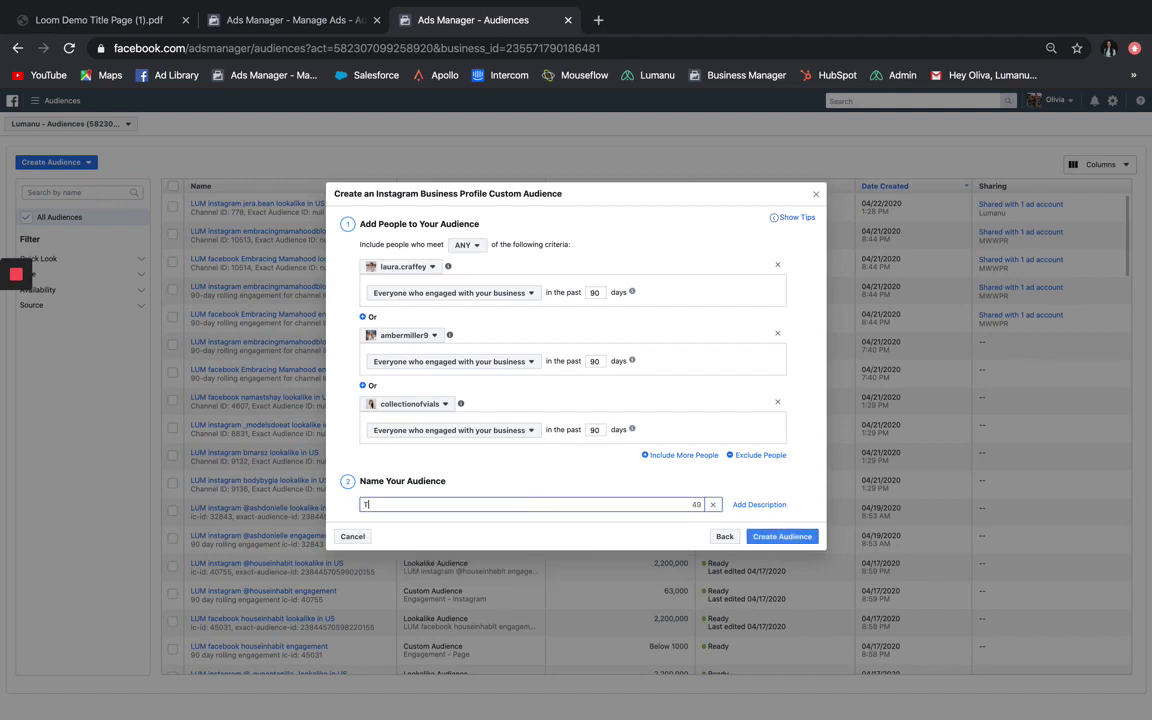
left_click(758, 537)
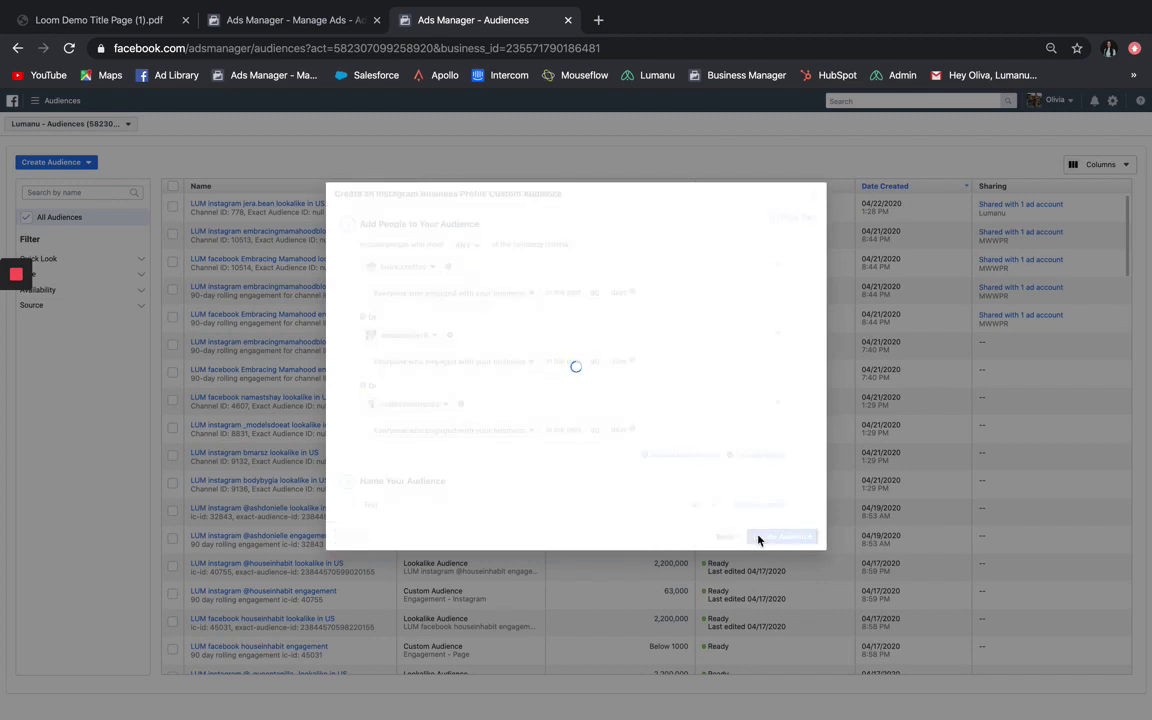